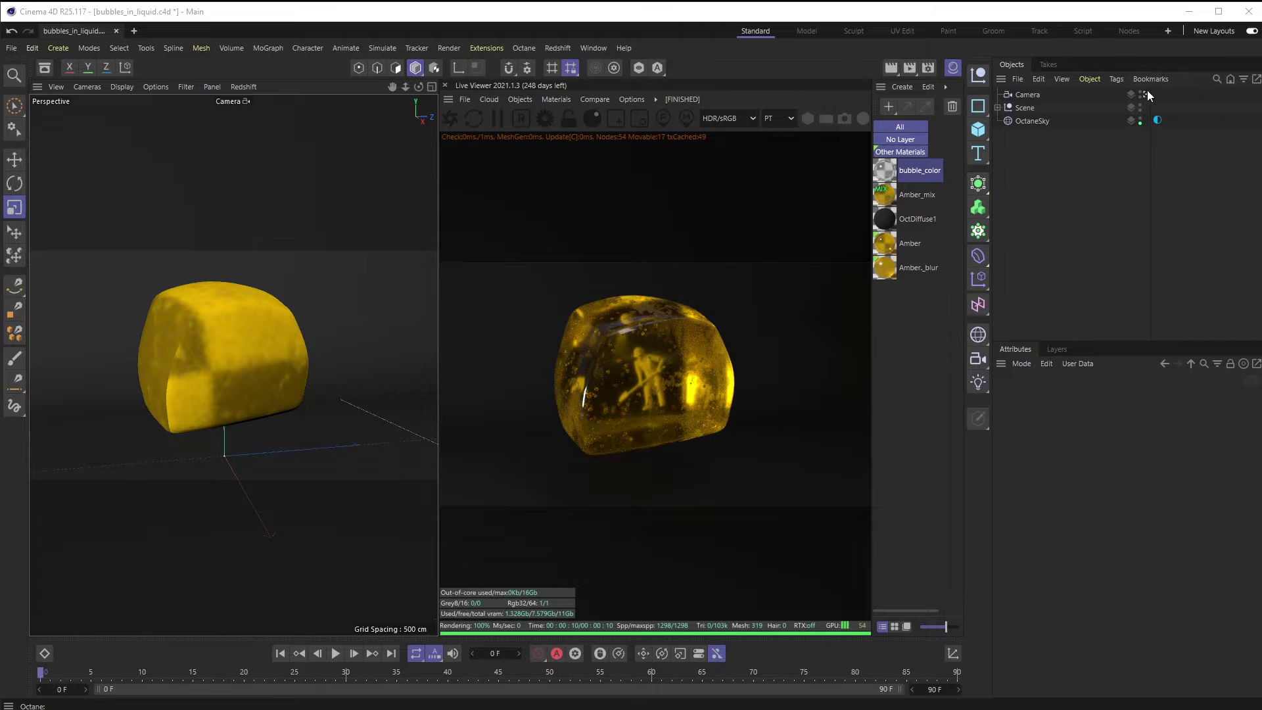
Step: Turn off the scene camera and expand Scene to show scatter, rocks, worker, cyc and lights
click(1146, 94)
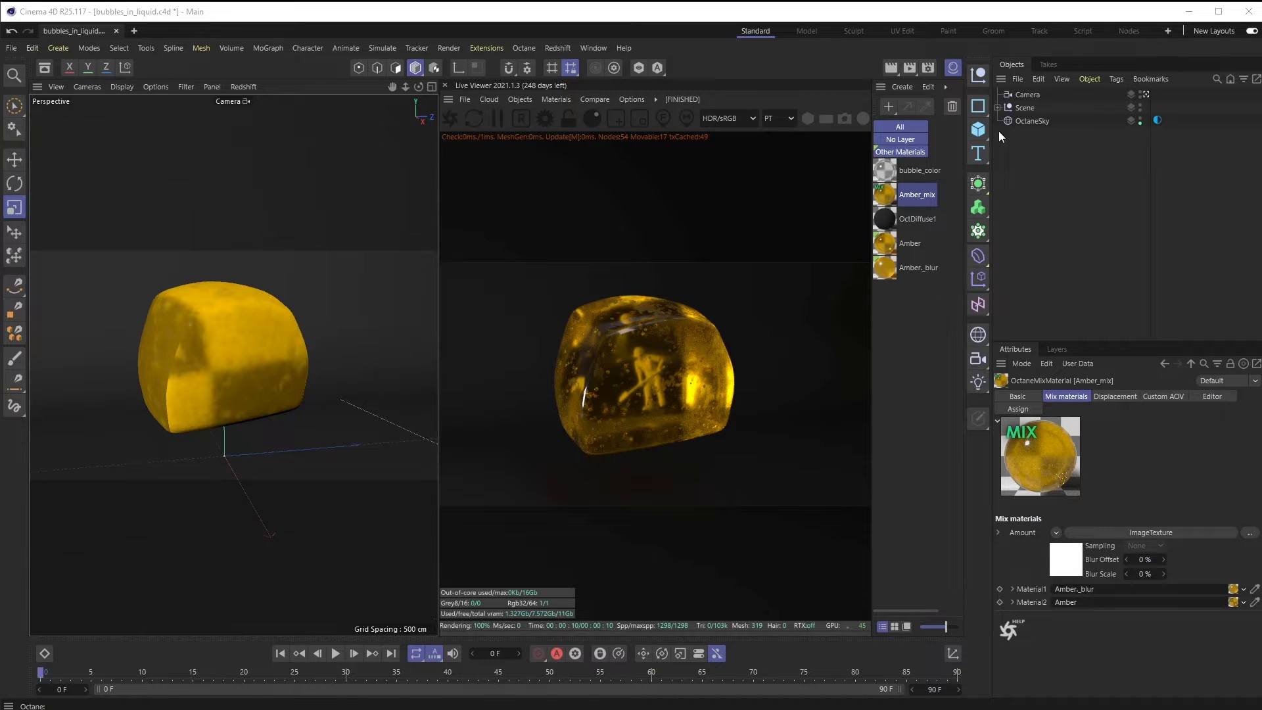
click(999, 108)
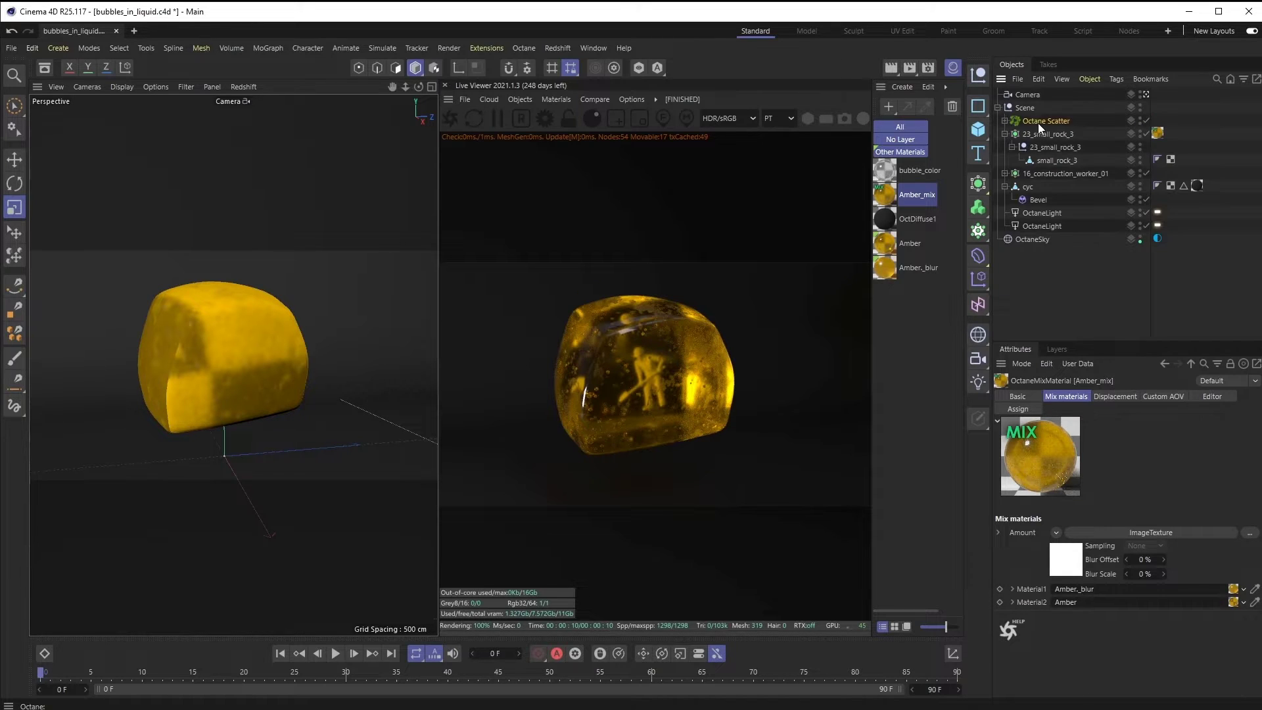
Step: Add a new Octane Scatter and delete the old one inside Scene
click(1039, 122)
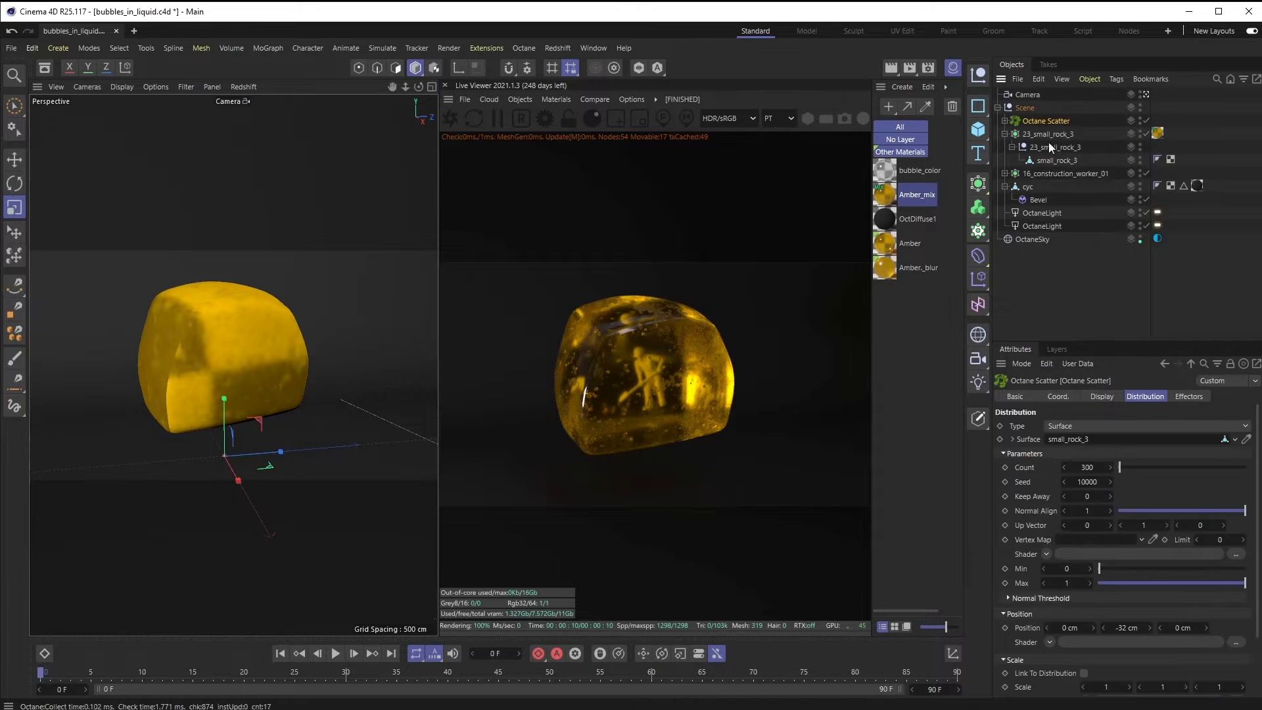
click(516, 99)
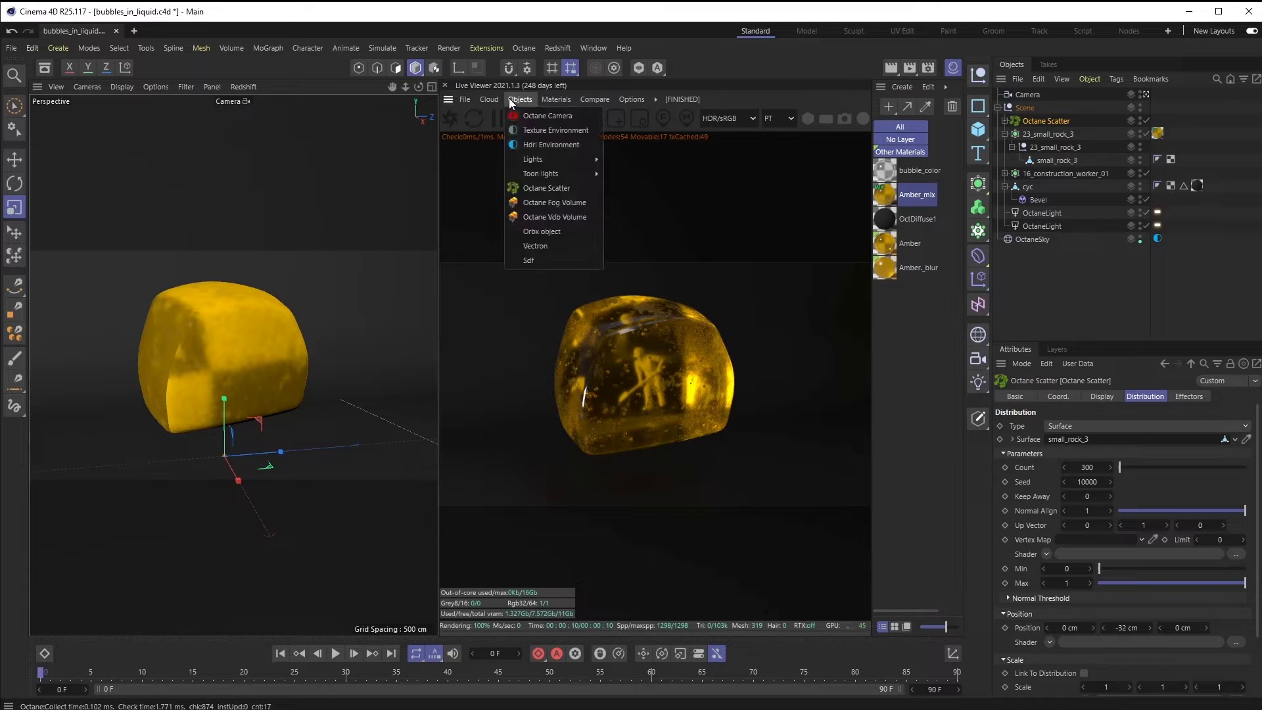
click(526, 189)
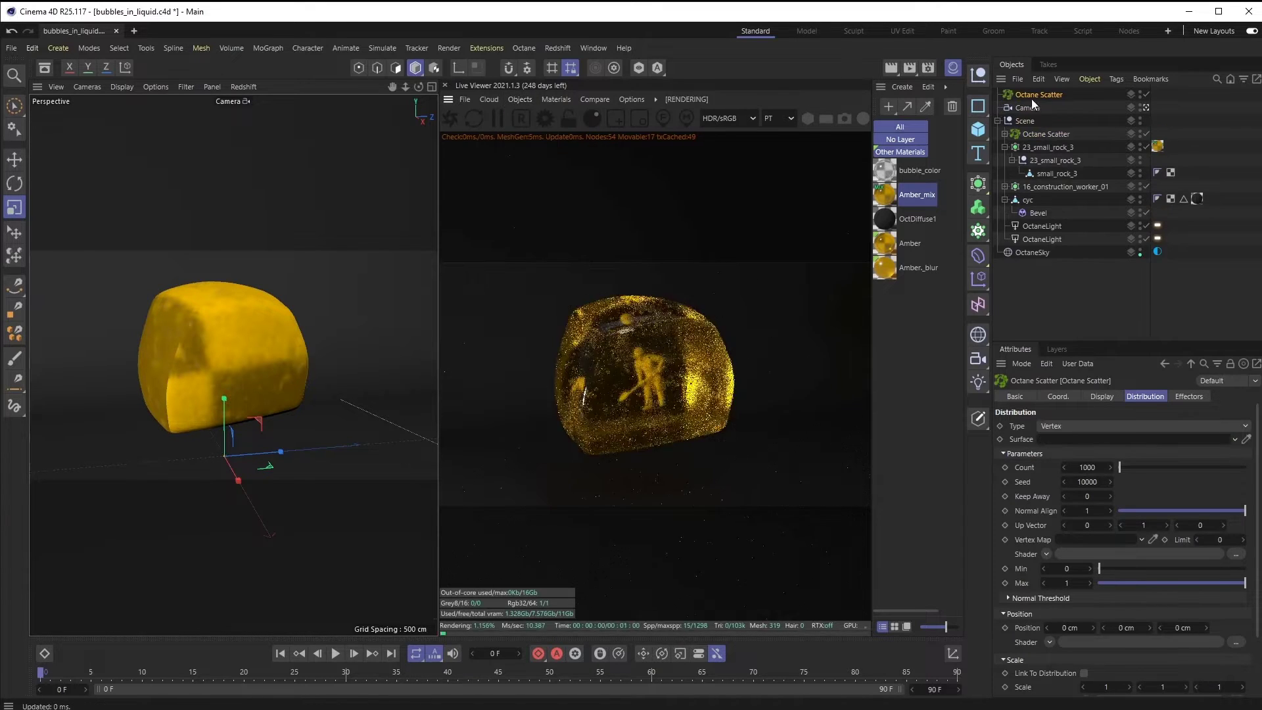
click(1027, 134)
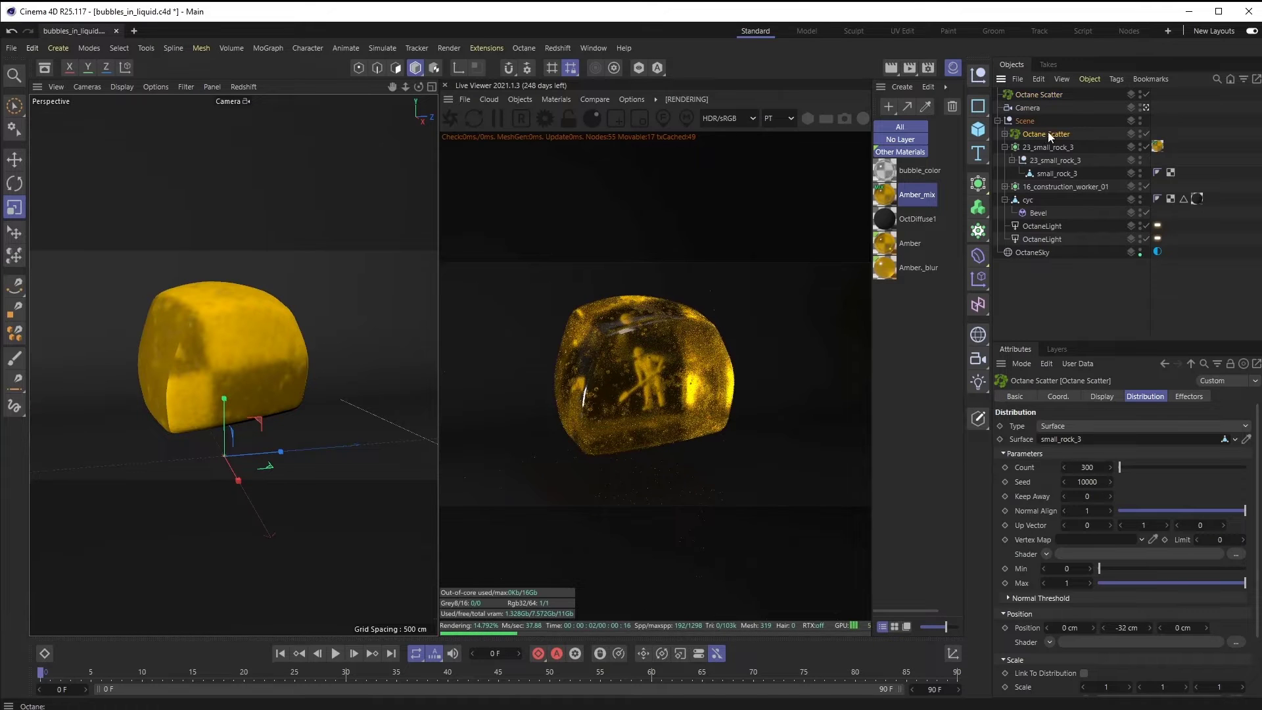
key(Delete)
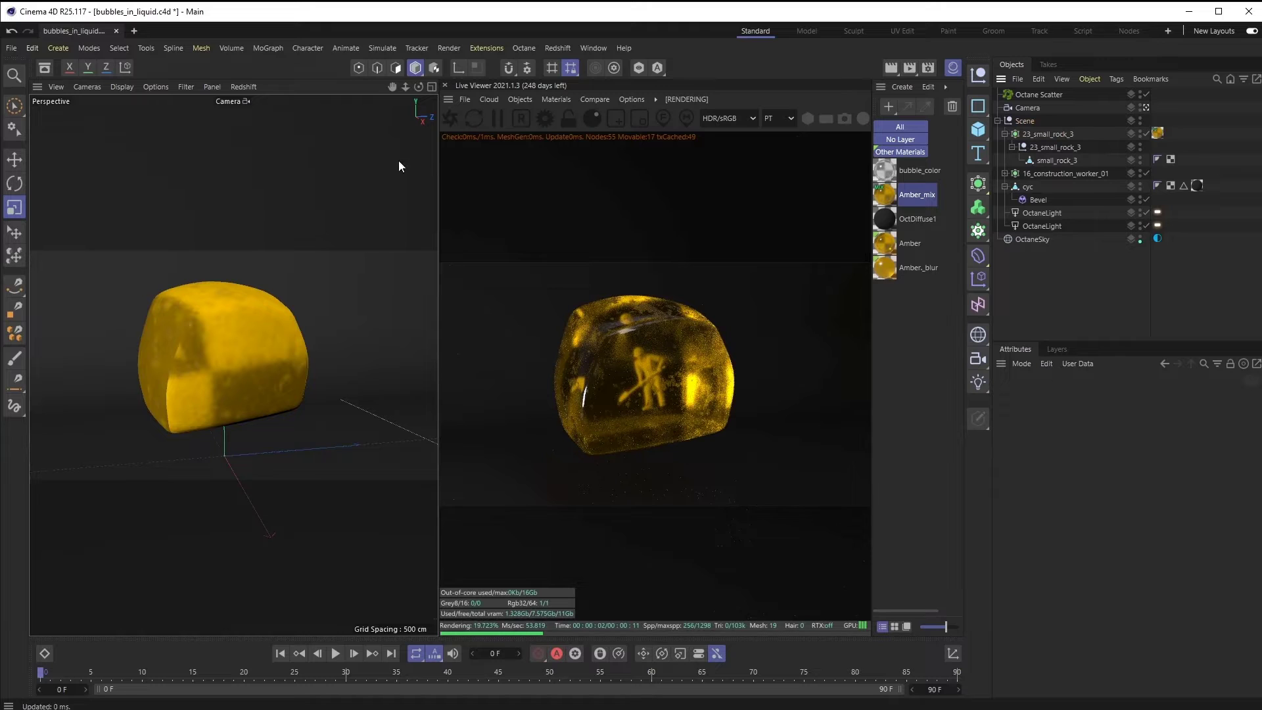
Step: Widen the live render view and set small_rock_3 as the new scatter's surface
drag(438, 184, 171, 191)
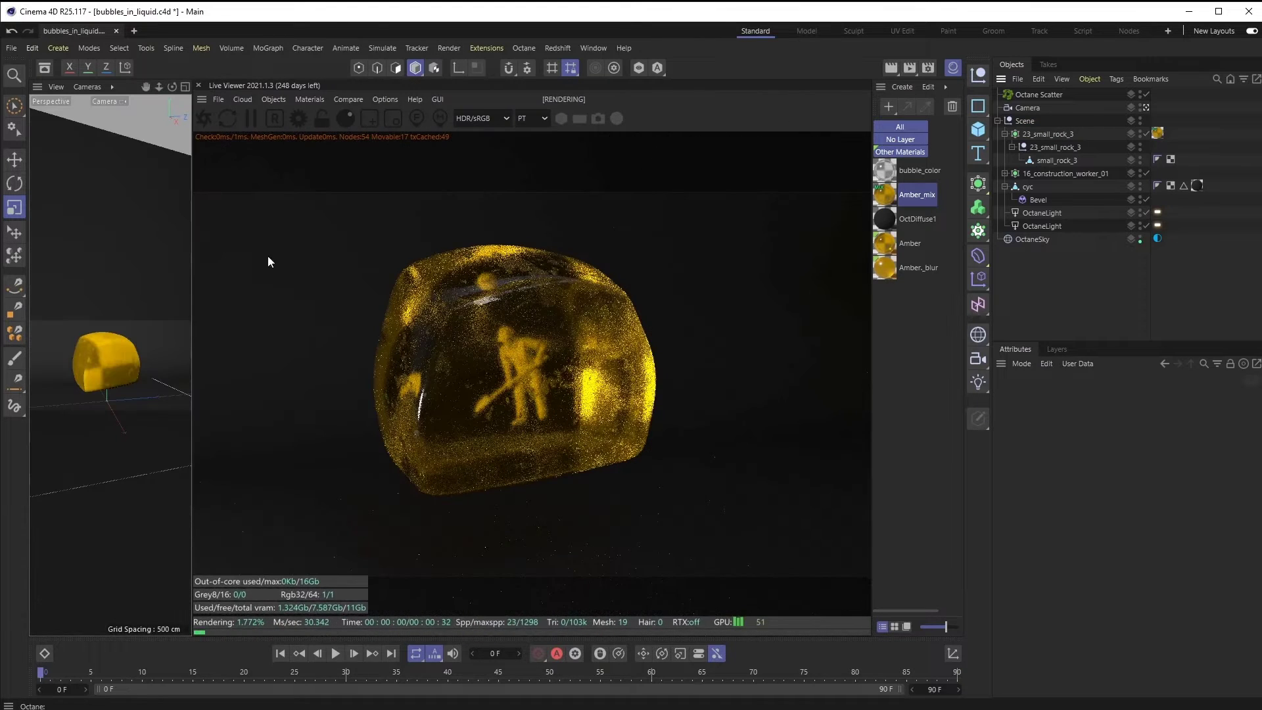
click(1038, 95)
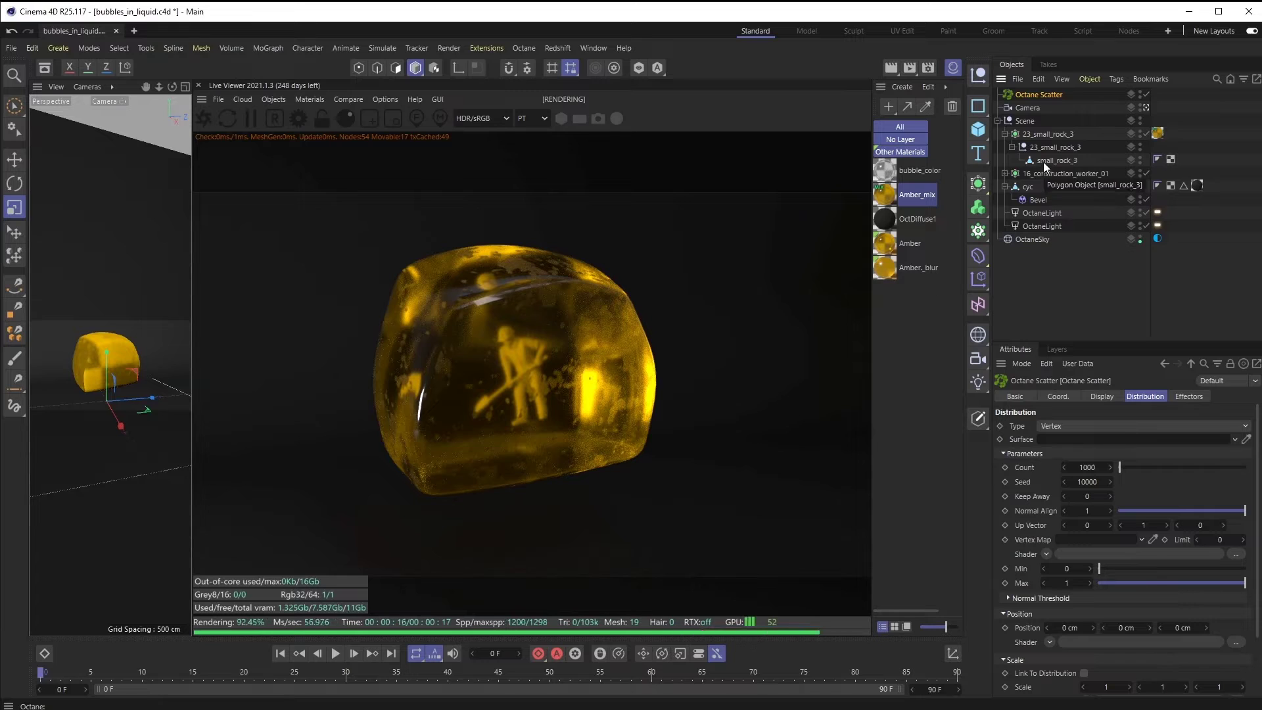
drag(1043, 162, 1061, 451)
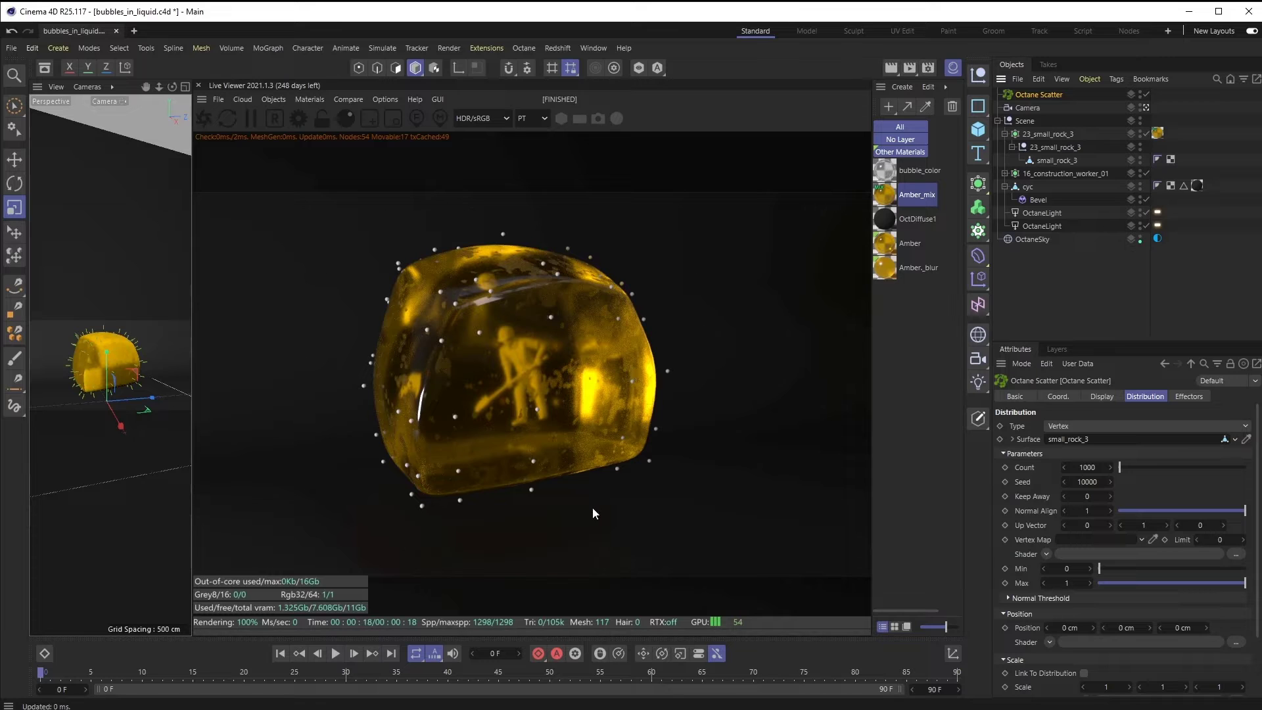
Step: Try 23_small_rock_3 as the scatter surface, then switch back to small_rock_3
click(1147, 134)
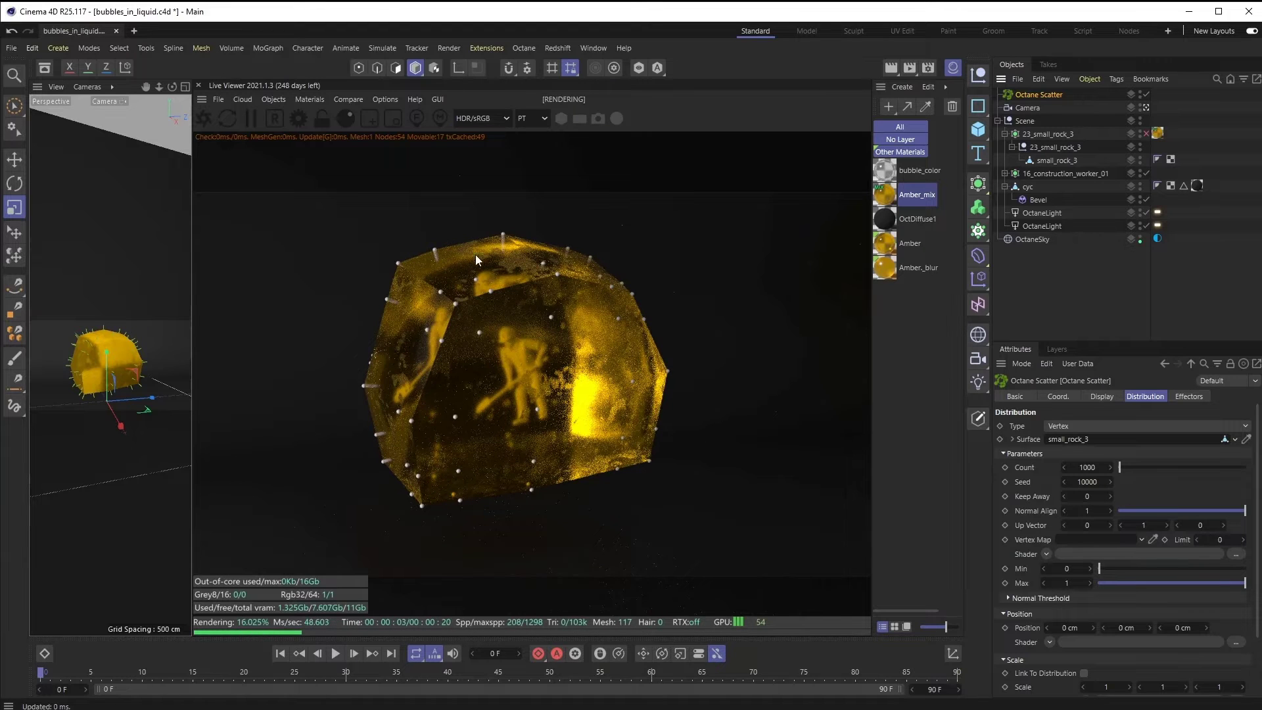
click(1146, 135)
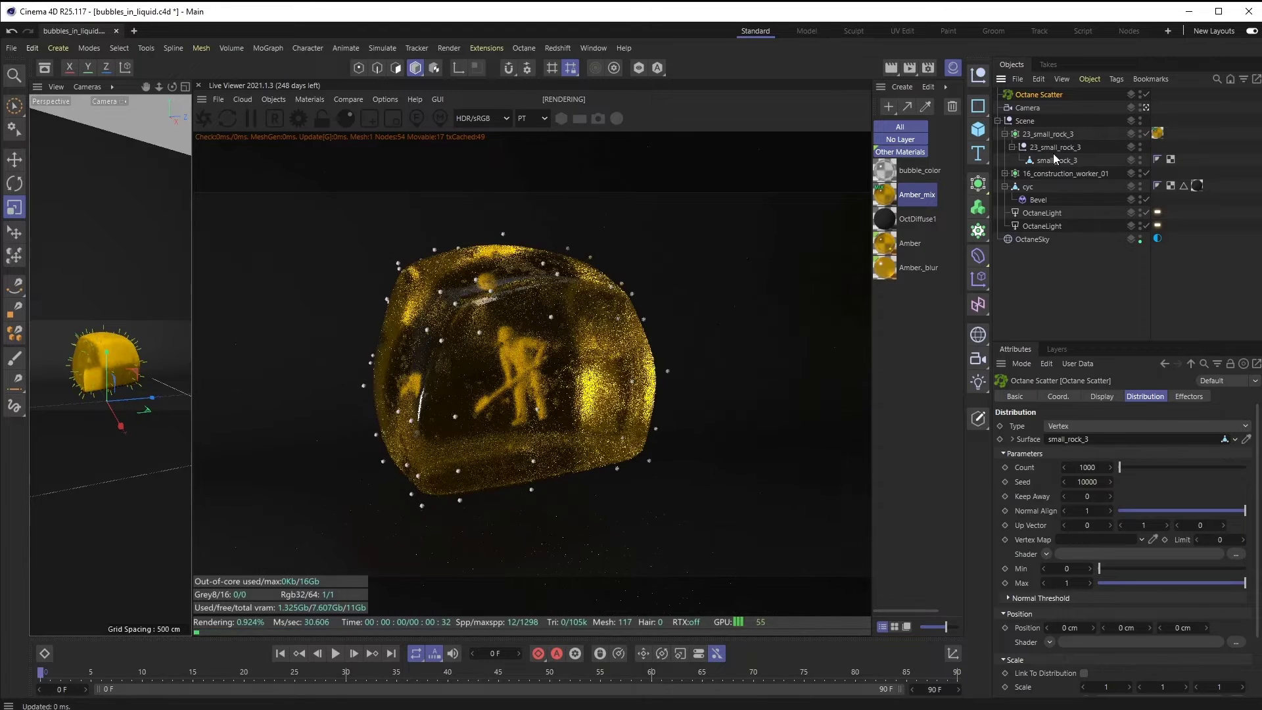
drag(1045, 136, 1073, 442)
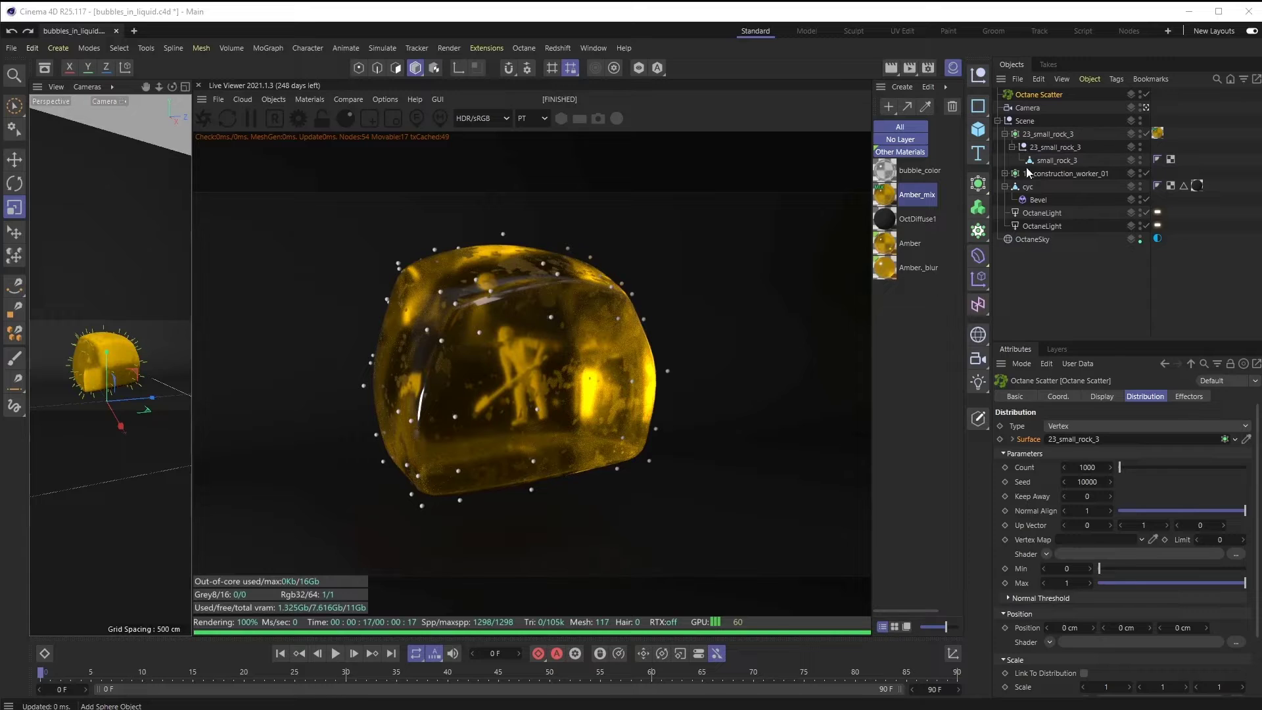
drag(1029, 162, 1113, 442)
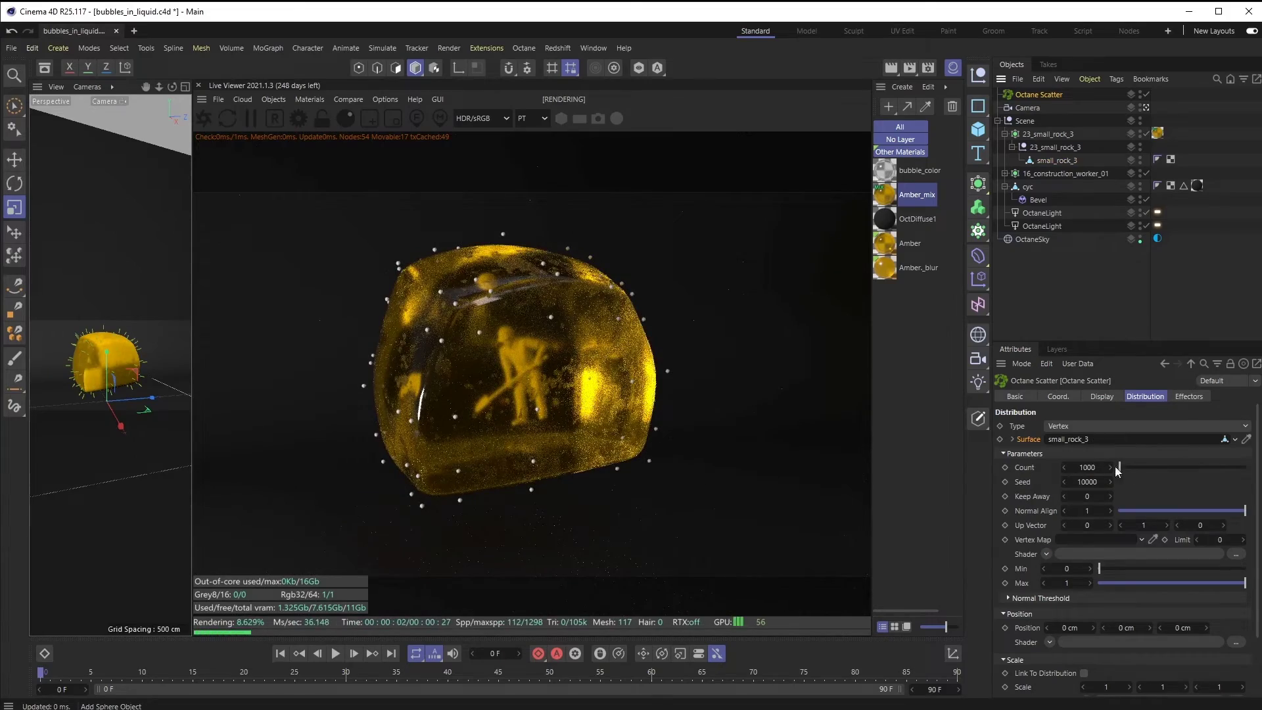
Step: Test a much higher sphere count, then undo it back to 1000
drag(1119, 464, 1165, 464)
key(ctrl+z)
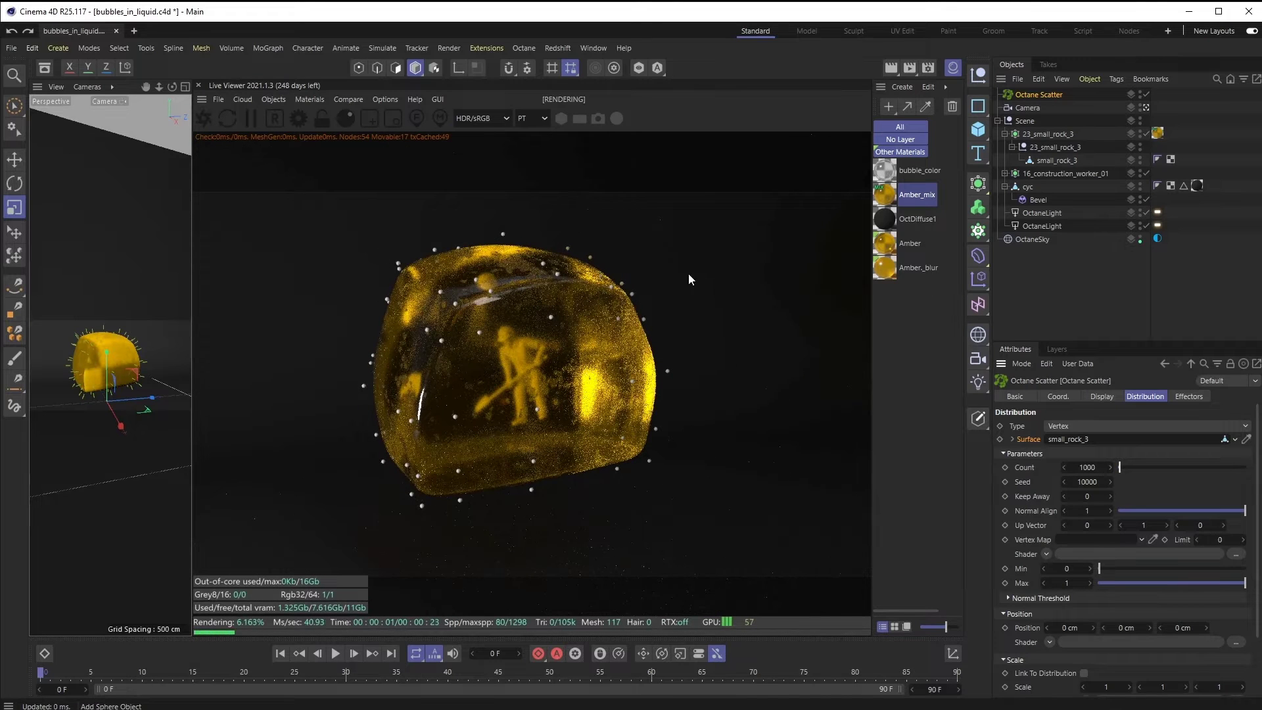
click(1065, 428)
Step: Switch distribution to Surface, try counts 6667 and 14872, and offset Position Y to -25 cm
click(1078, 456)
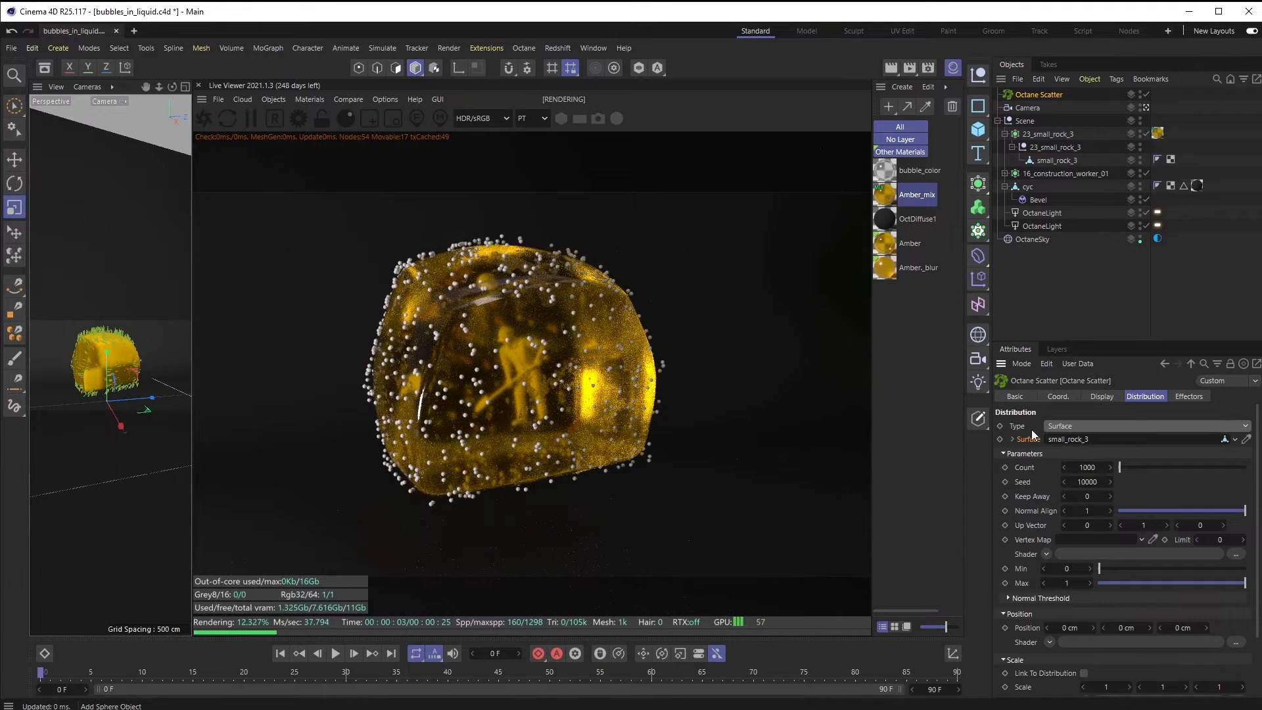
click(1123, 464)
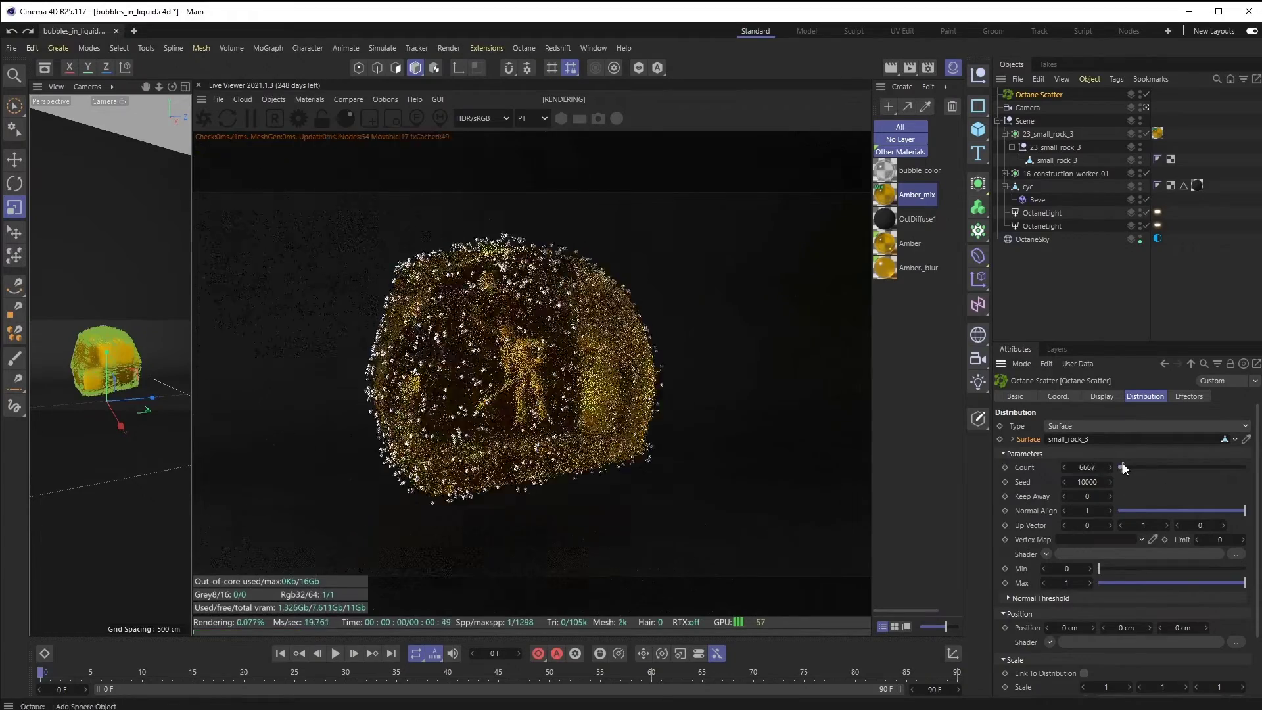
drag(1123, 463, 1082, 445)
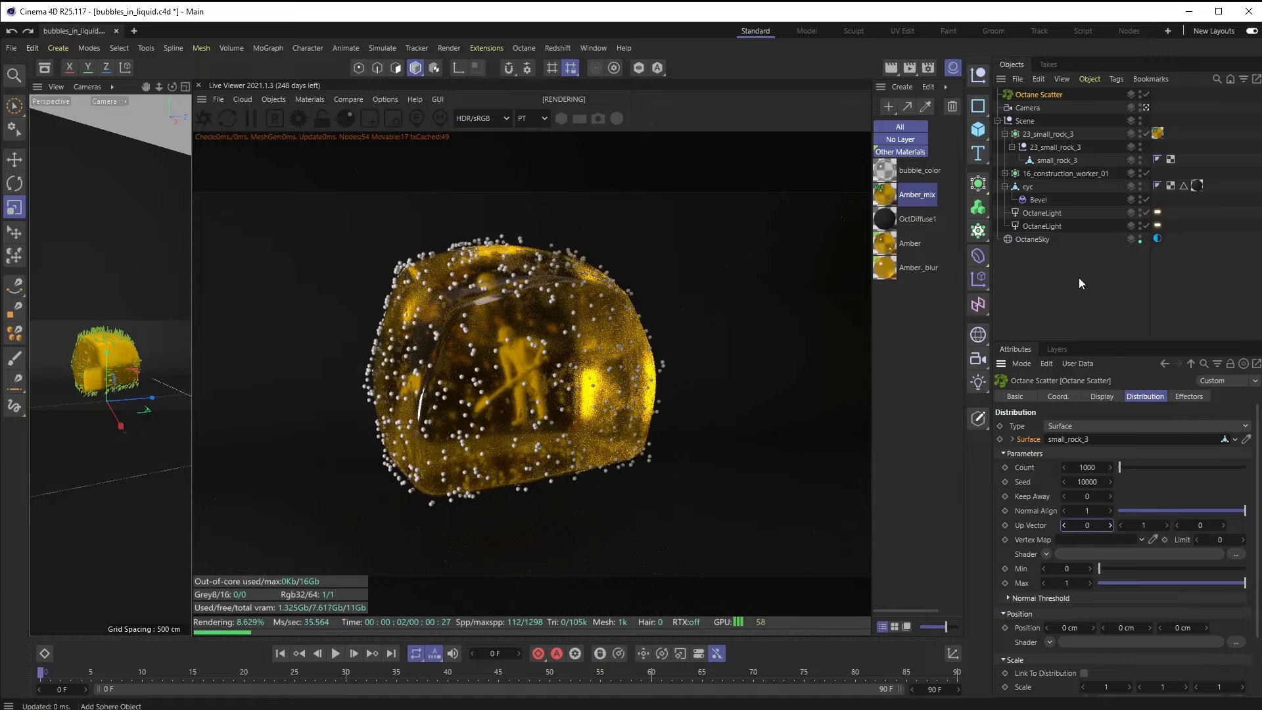
scroll(1250, 464, down, 3)
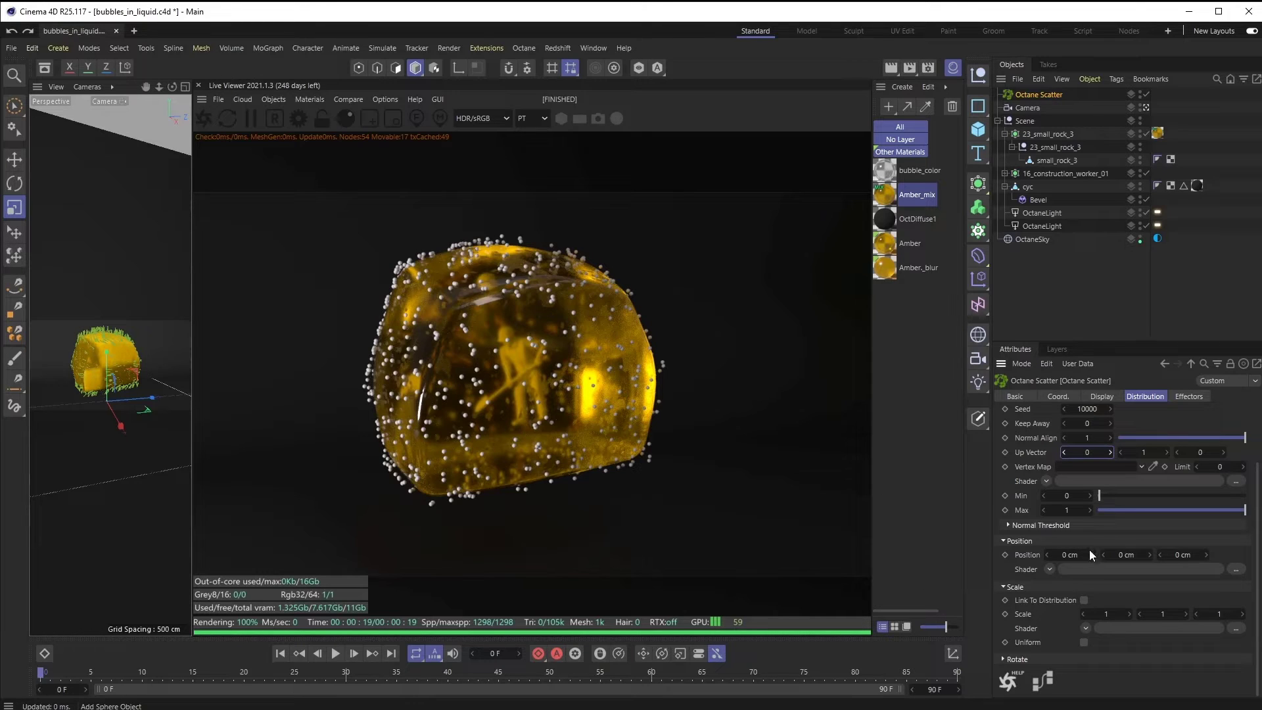
drag(1118, 557, 1095, 558)
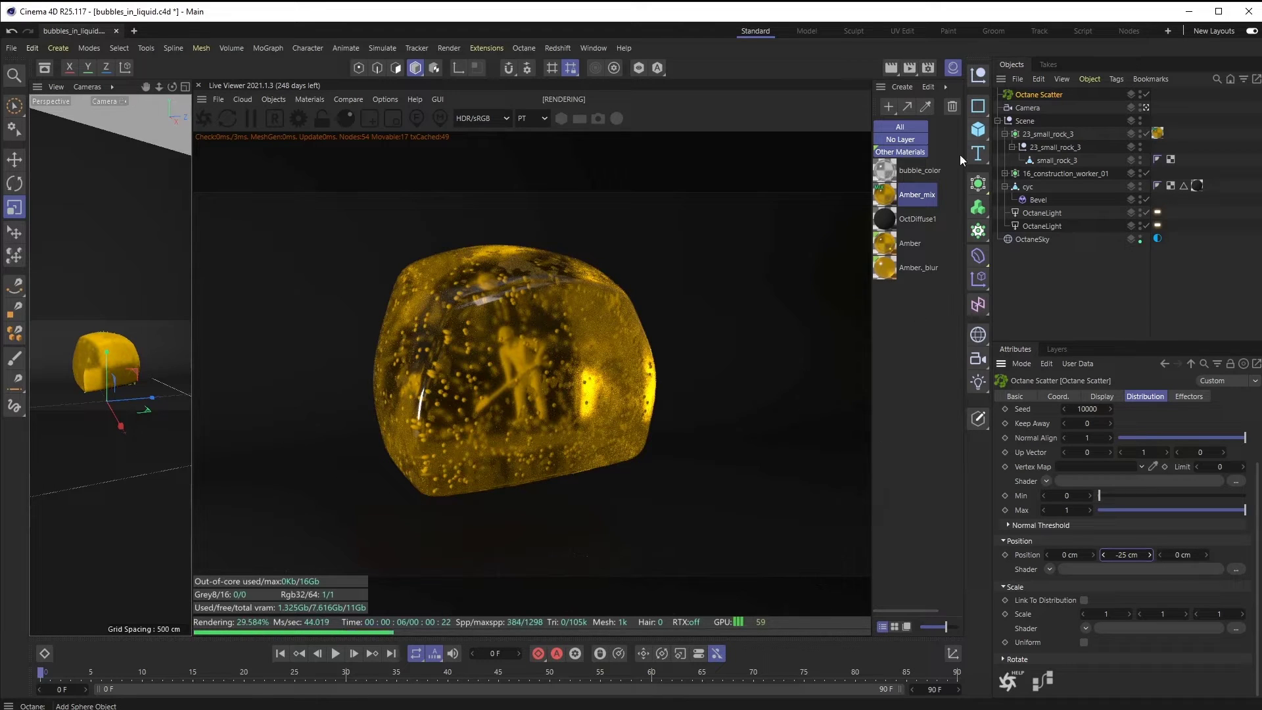
Step: Apply the bubble_color specular material to the Octane Scatter and open the primitive shapes palette
double_click(907, 170)
drag(1197, 161, 794, 181)
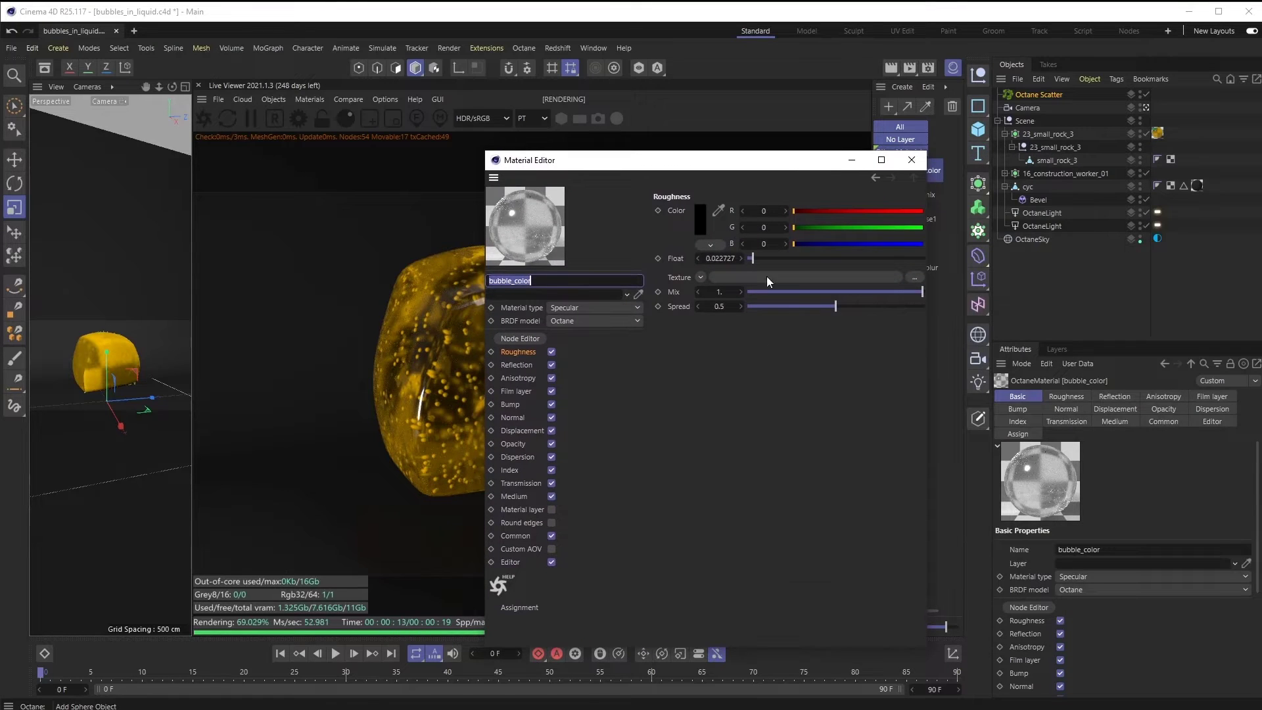
click(911, 160)
drag(886, 172, 1040, 93)
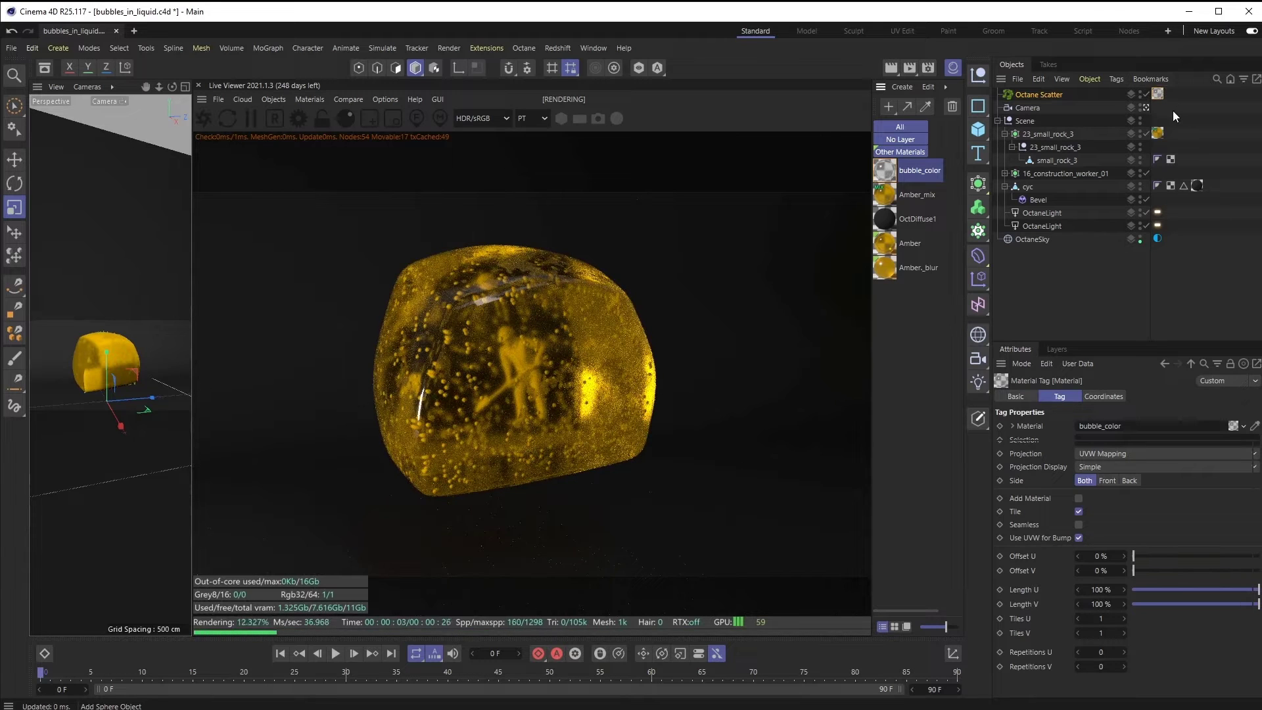
click(978, 123)
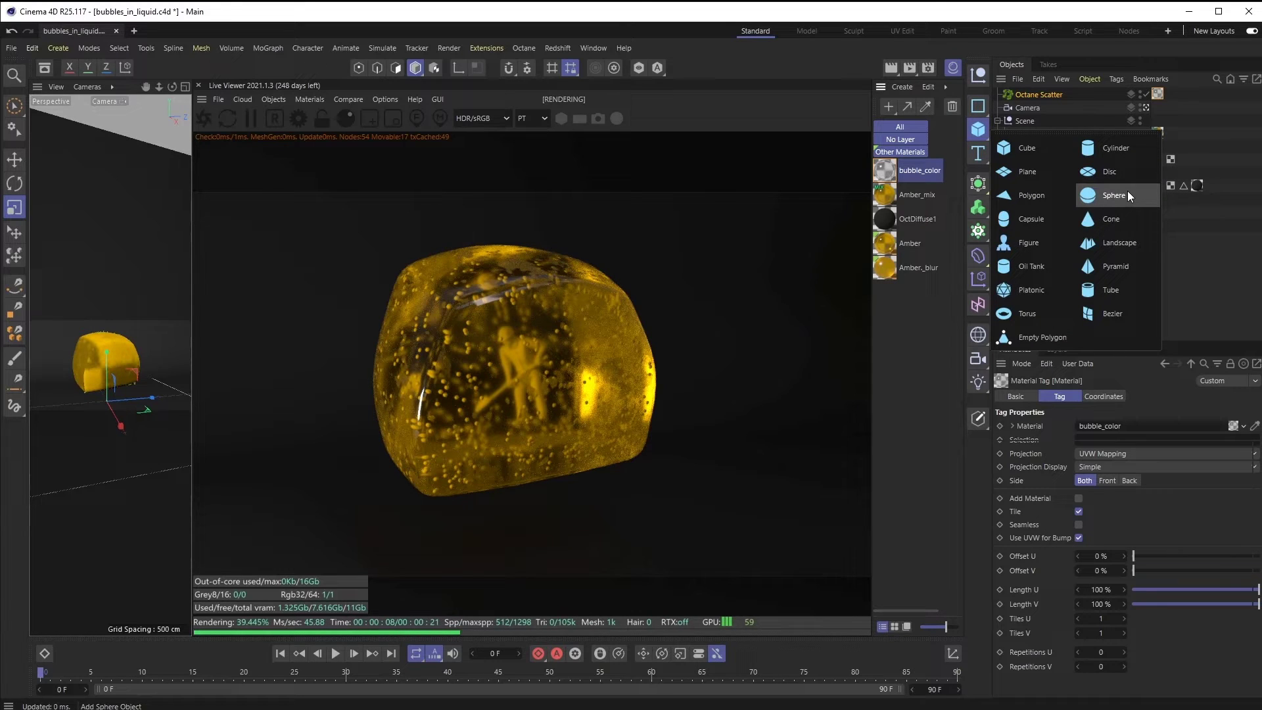
Step: Add a Sphere, shrink its radius, and set its segments to 8
click(1110, 195)
click(1080, 422)
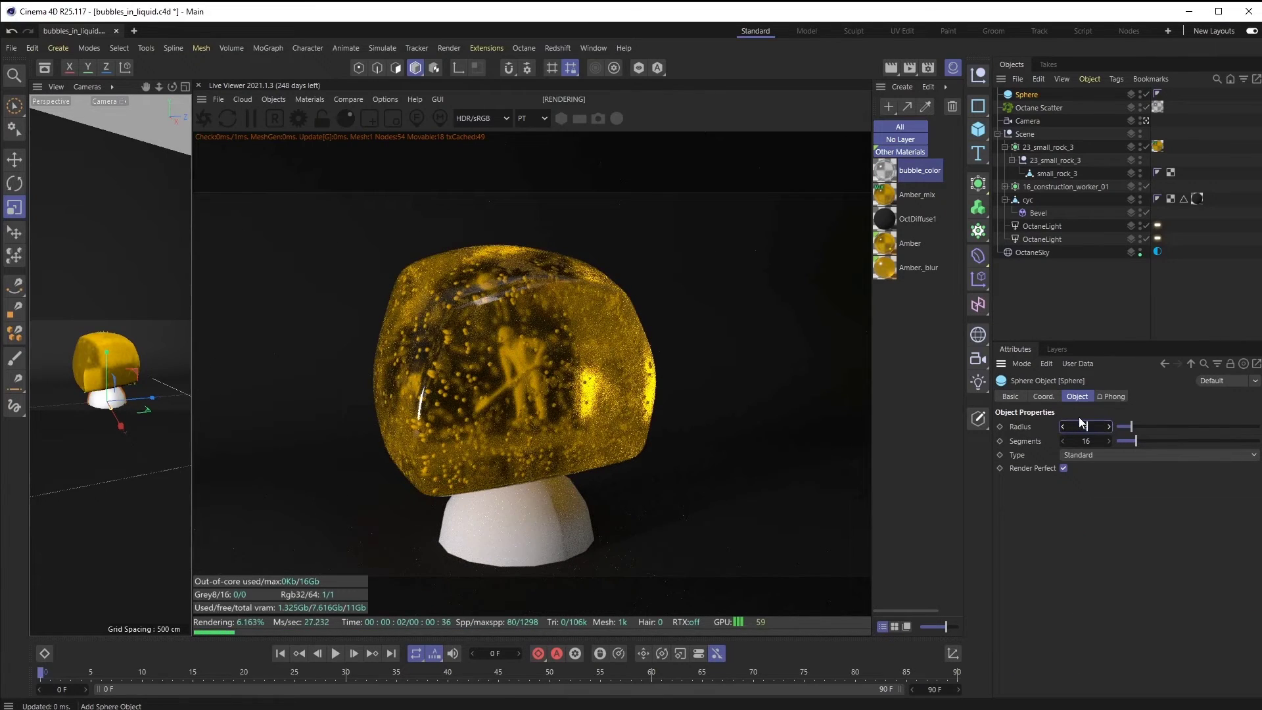
text(0)
key(Return)
click(1102, 441)
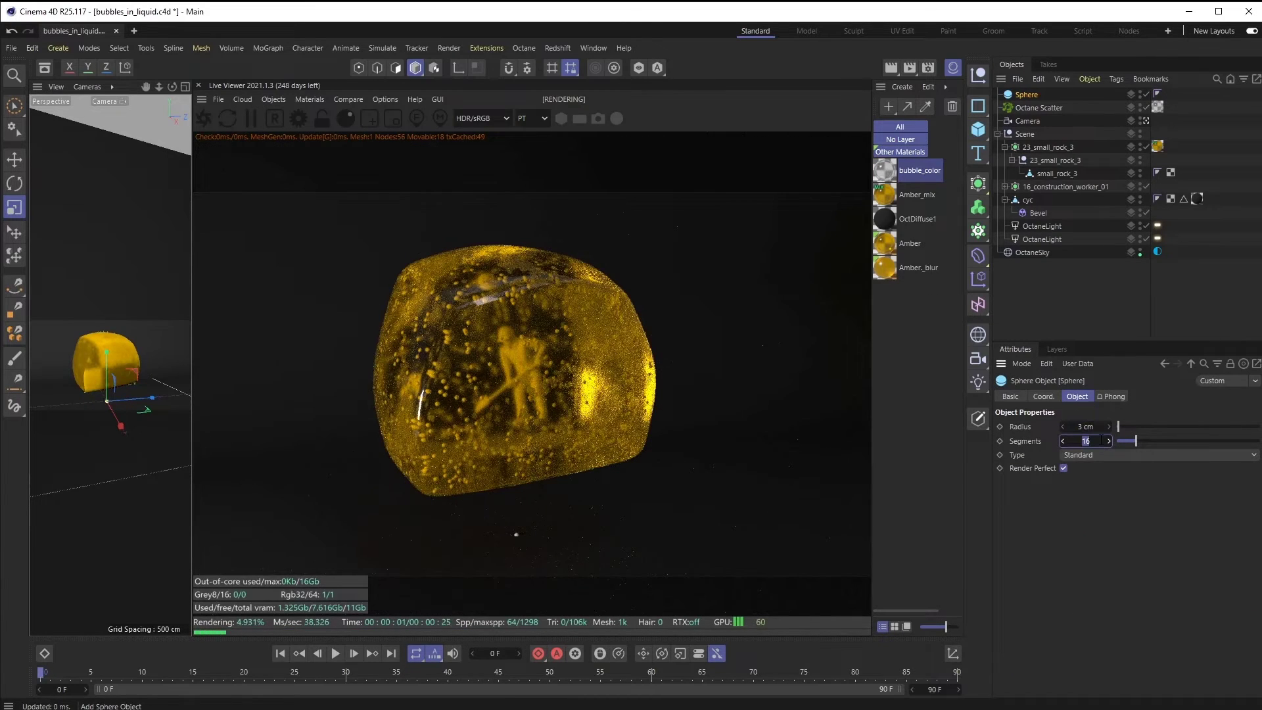
text(8)
key(Return)
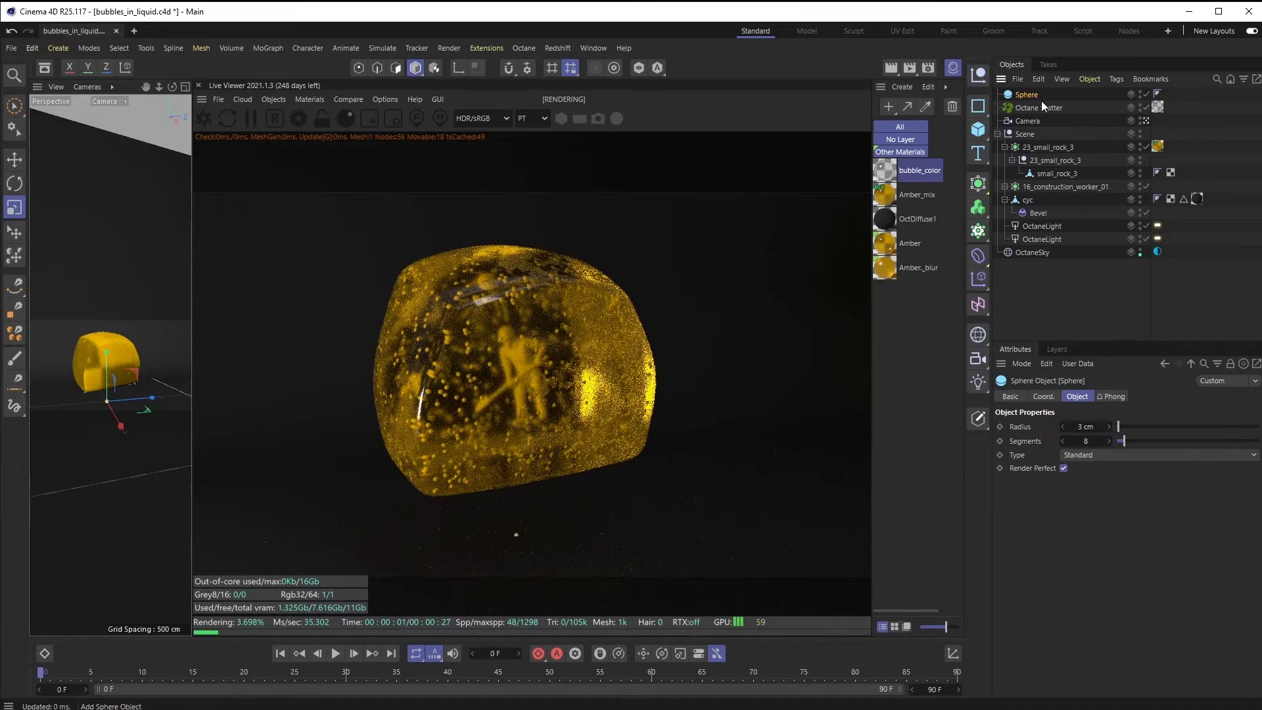
Step: Parent the Sphere under Octane Scatter and set its radius to 2 cm
drag(1025, 95, 1052, 107)
drag(1051, 105, 1051, 105)
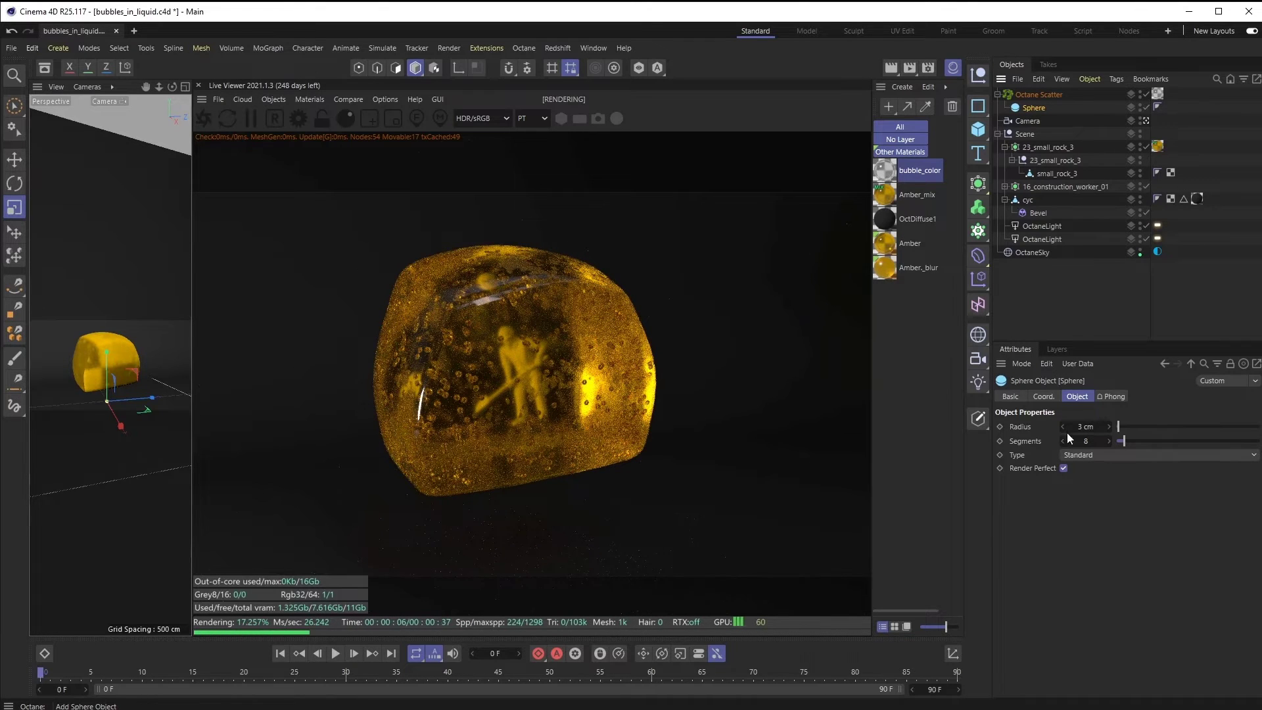
click(1088, 427)
text(2)
key(Return)
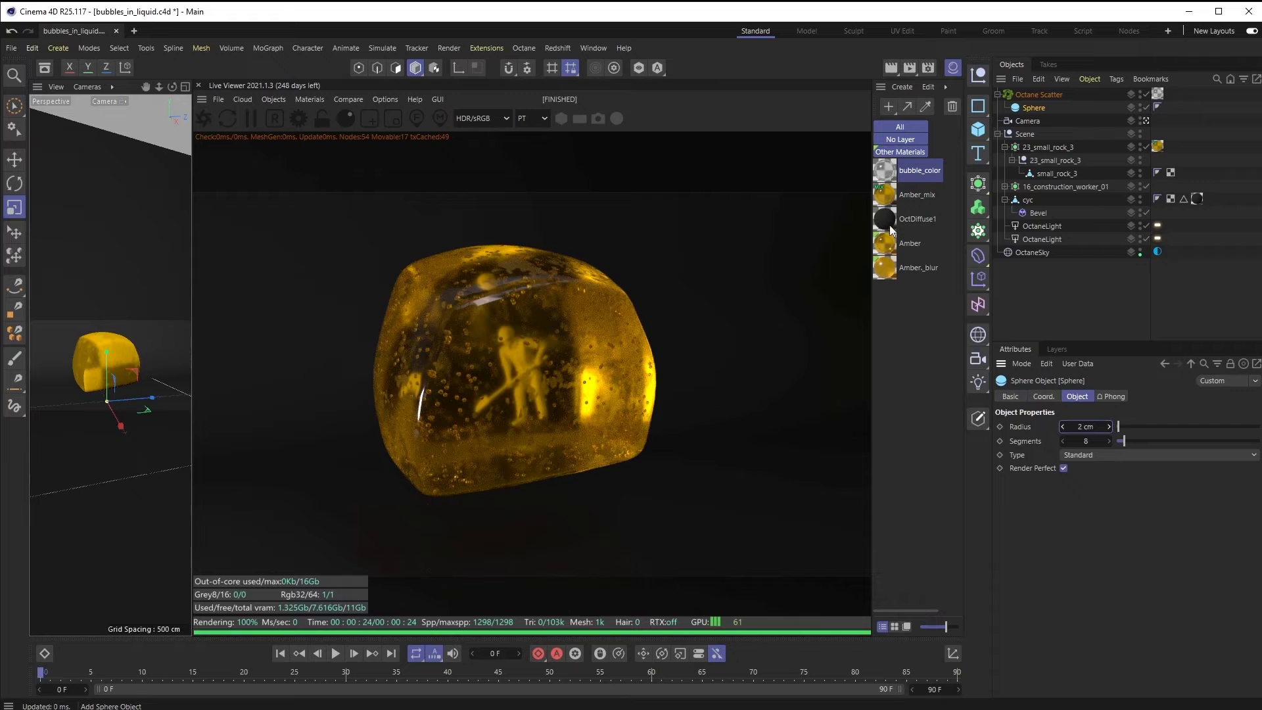
Step: Inspect the Amber material's Transmission and Index settings
double_click(886, 245)
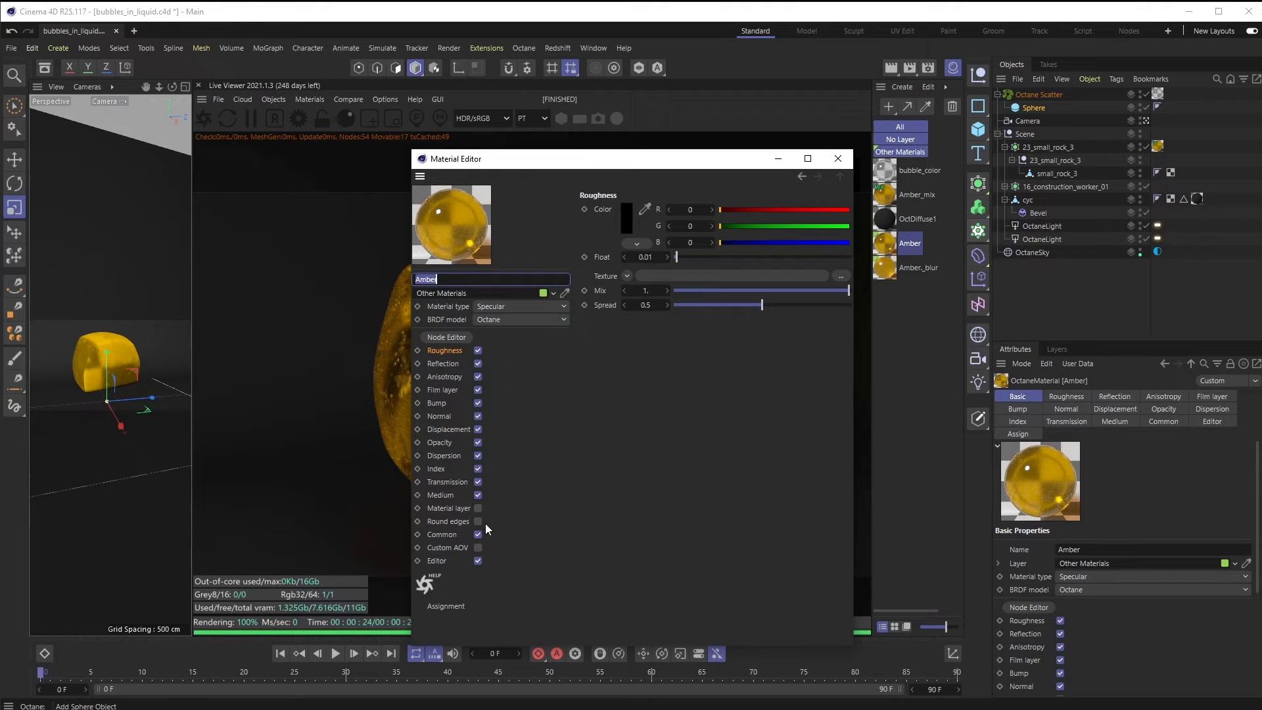
click(448, 482)
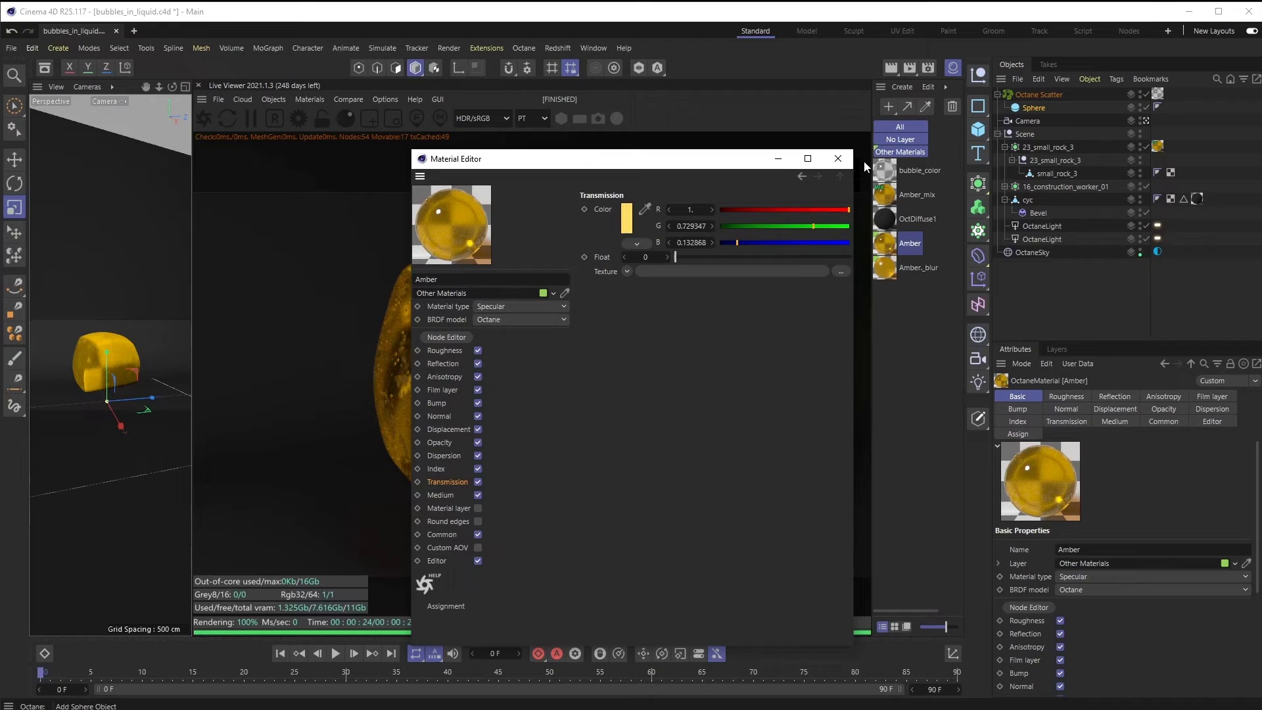
click(434, 469)
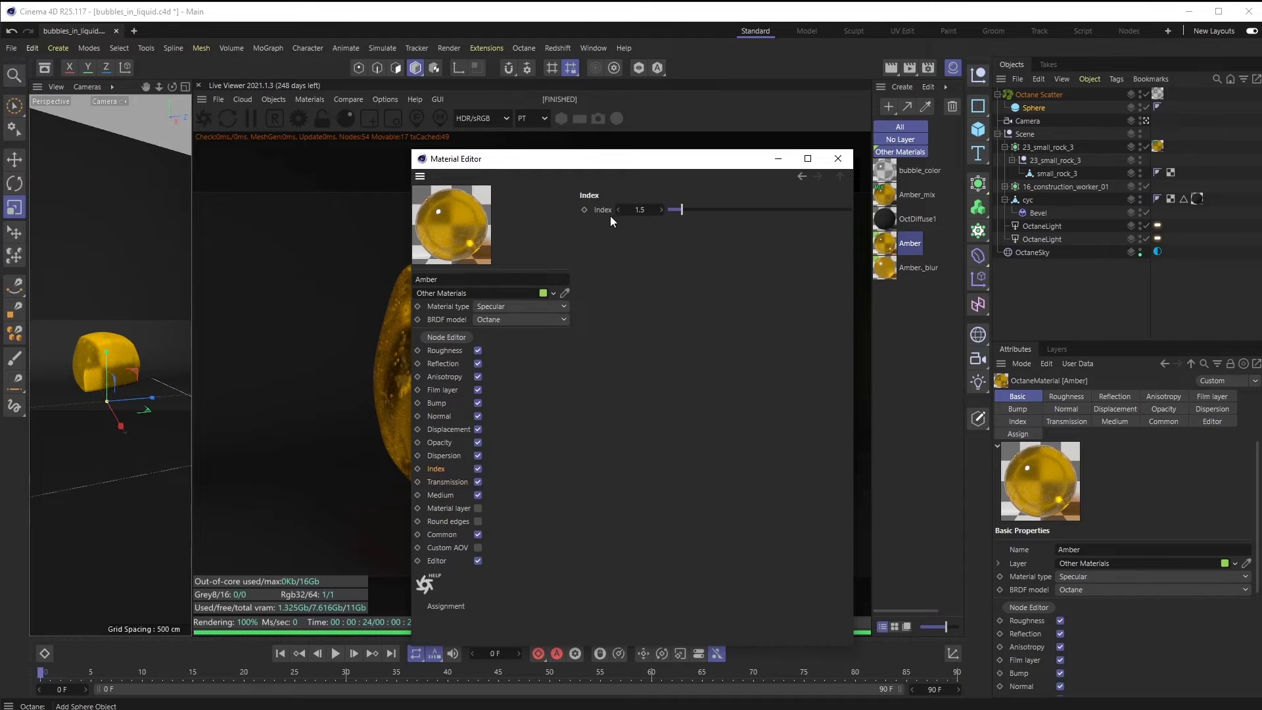
click(838, 159)
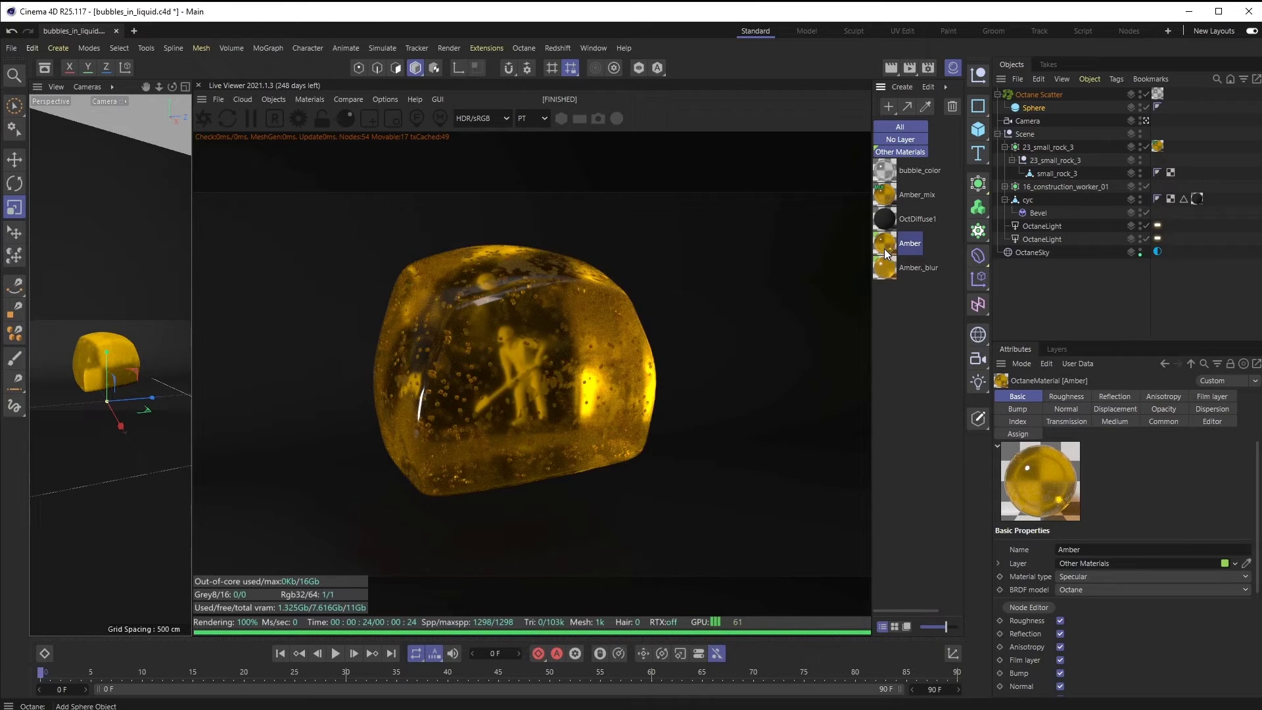
Step: Review the Amber_blur material, then open Amber_mix's settings
double_click(885, 271)
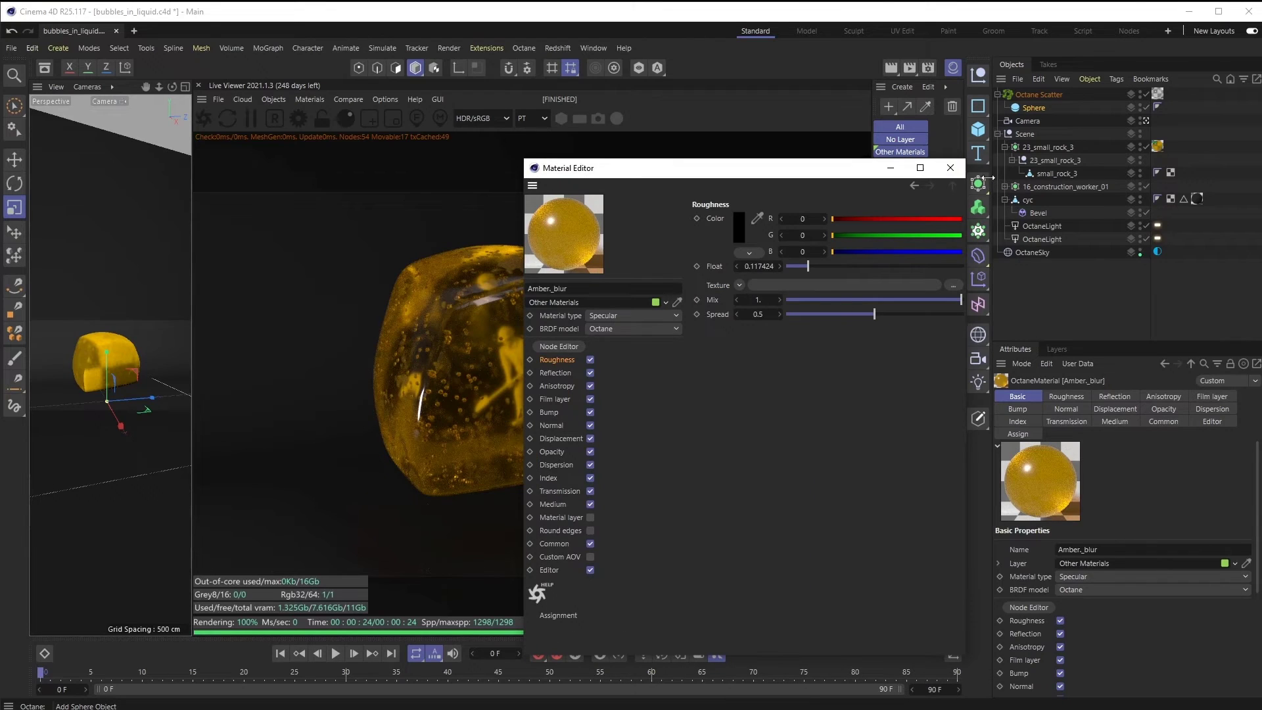
click(952, 169)
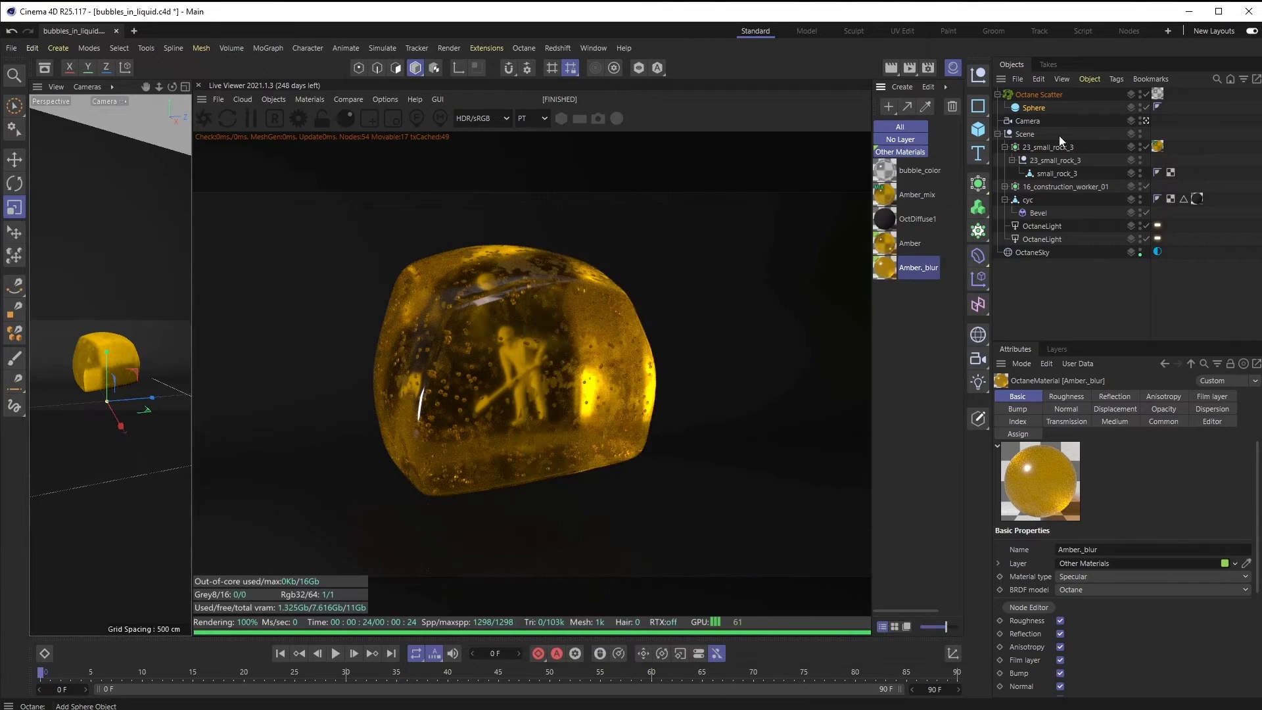
double_click(886, 195)
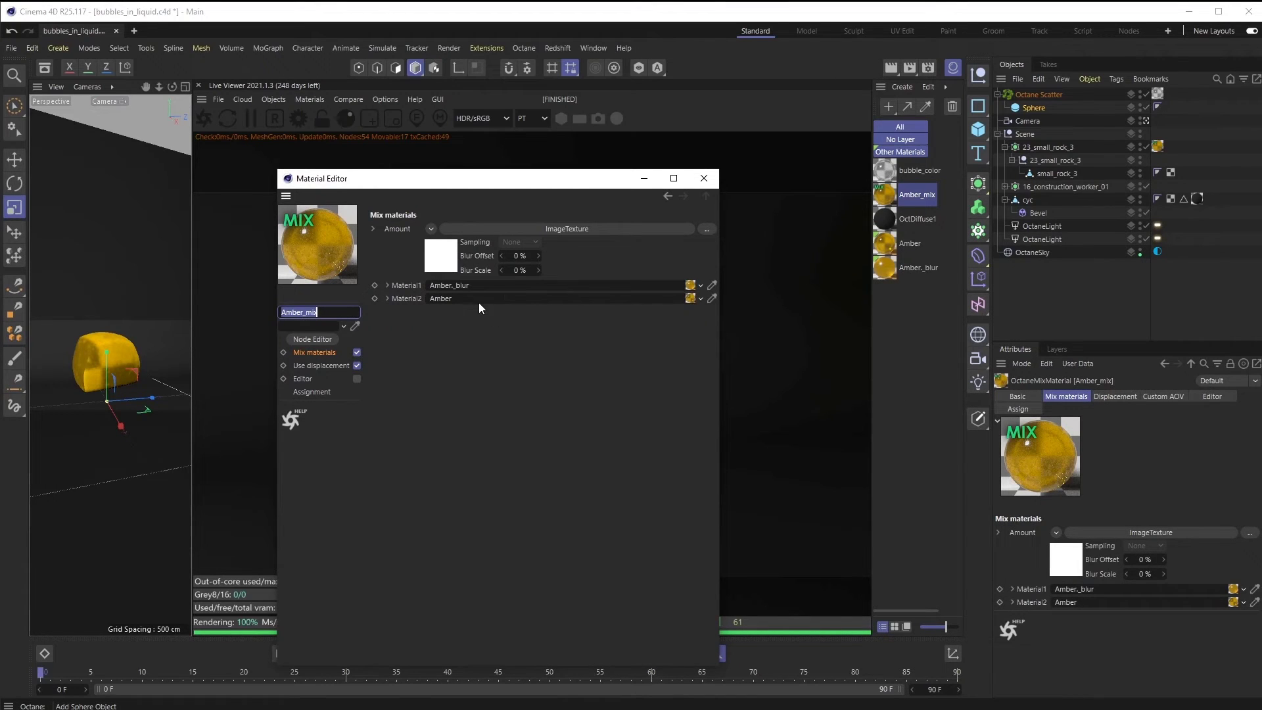
Step: Use a c4doctane ImageTexture as Amber_mix's Amount mask, then close the preview and editor
click(430, 229)
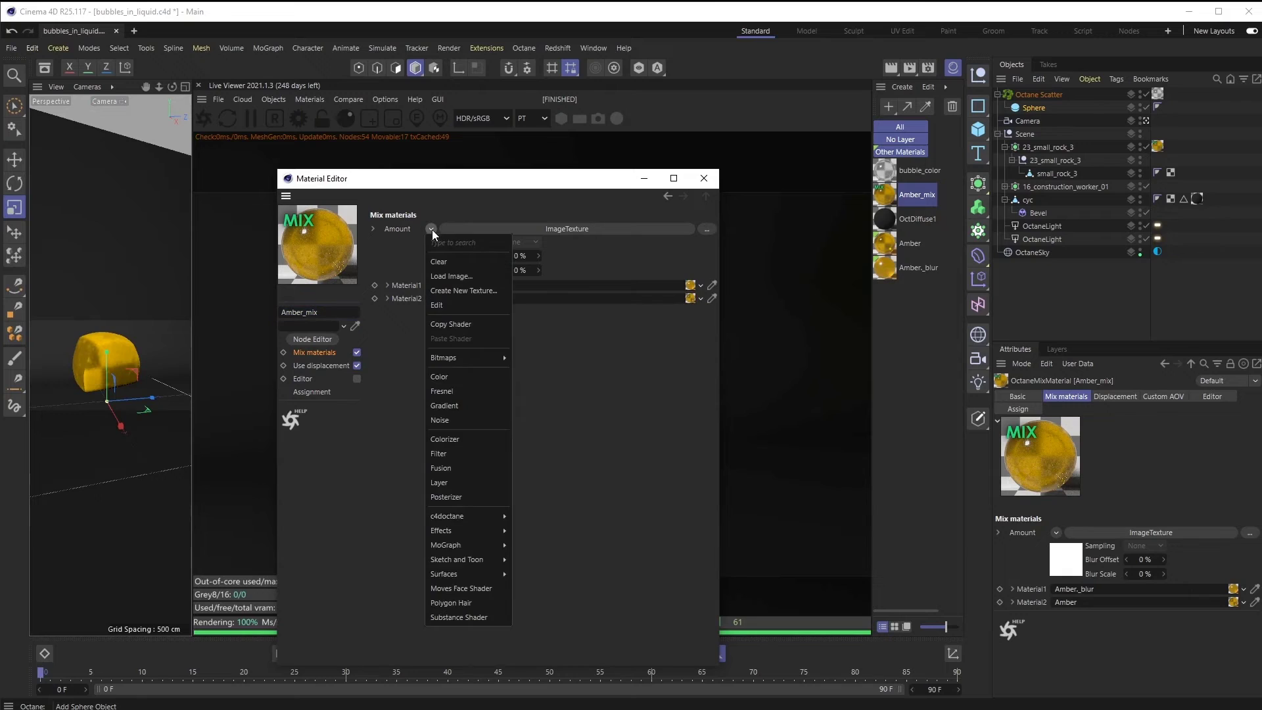
mouse_move(483, 517)
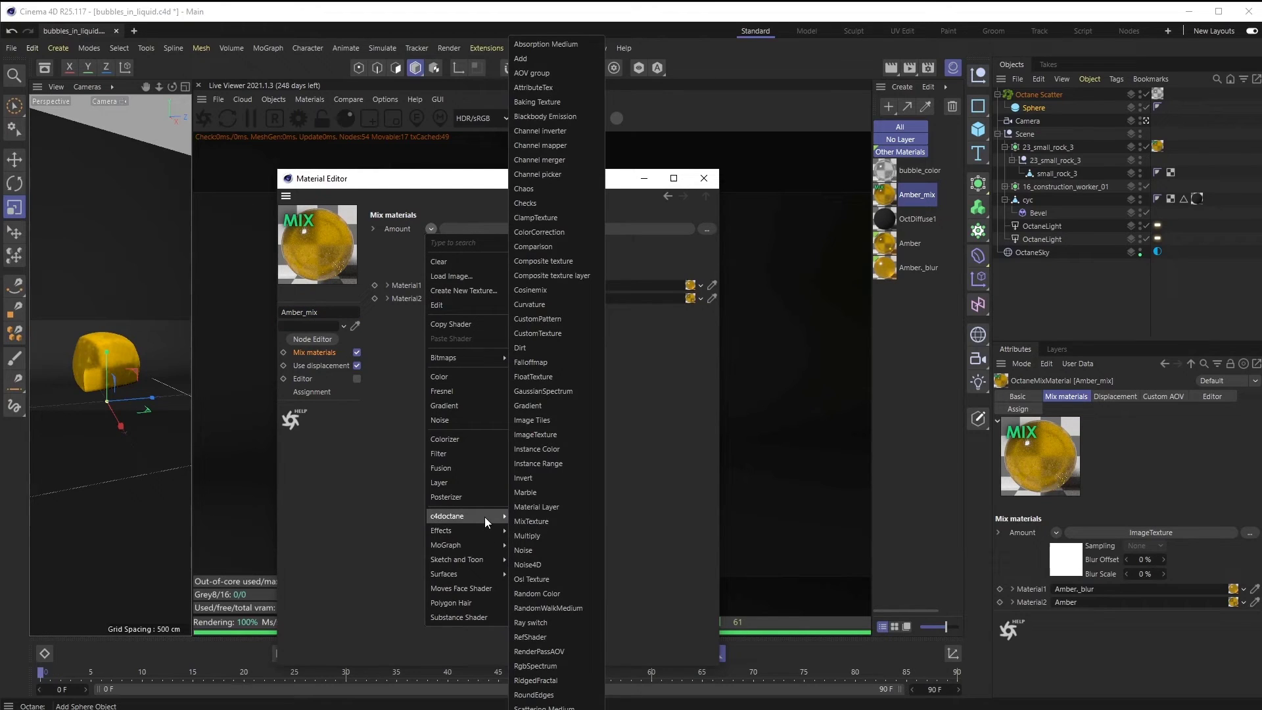
click(562, 437)
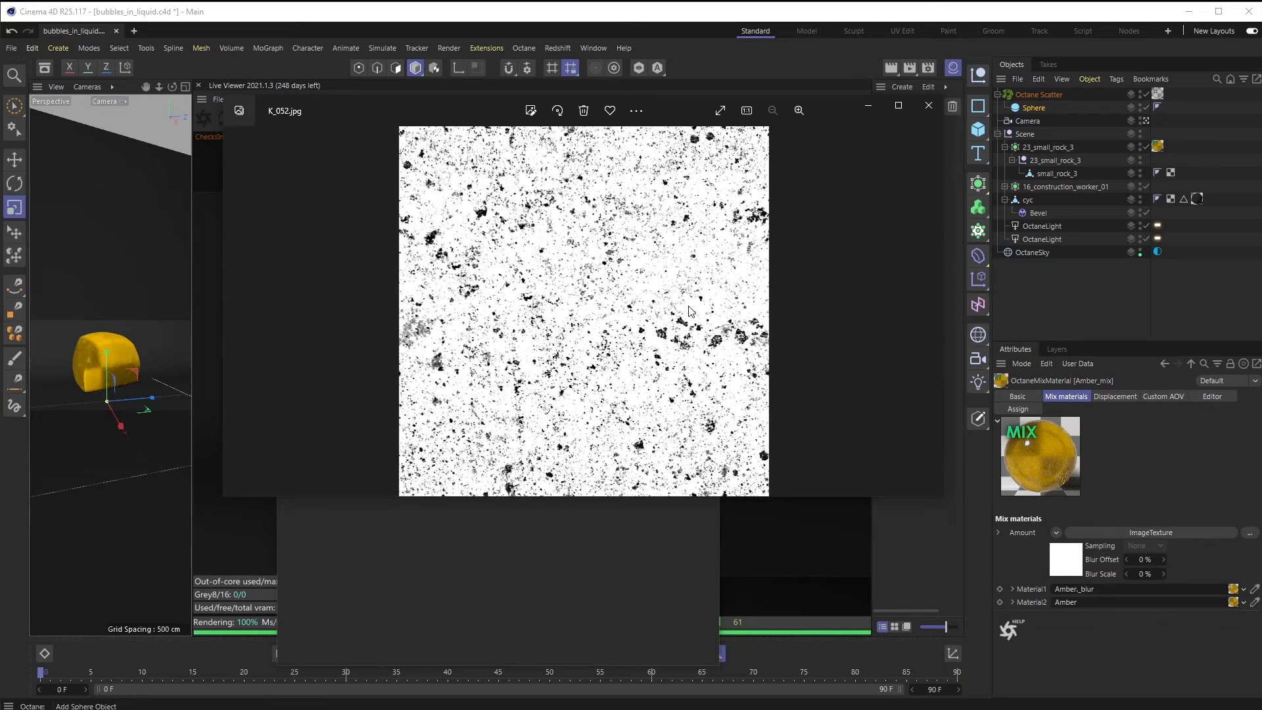
click(929, 106)
click(708, 177)
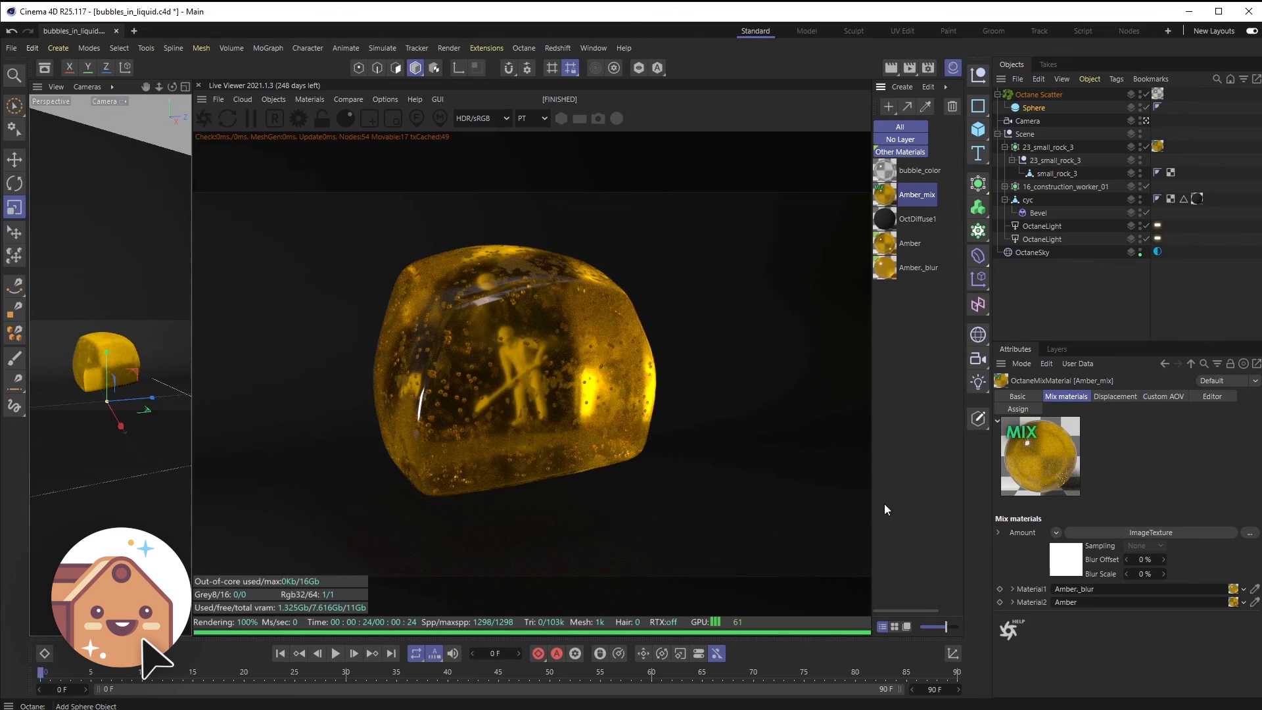
Step: Open and widen the Content Browser on the THT_Everyday_People figure folder
click(46, 68)
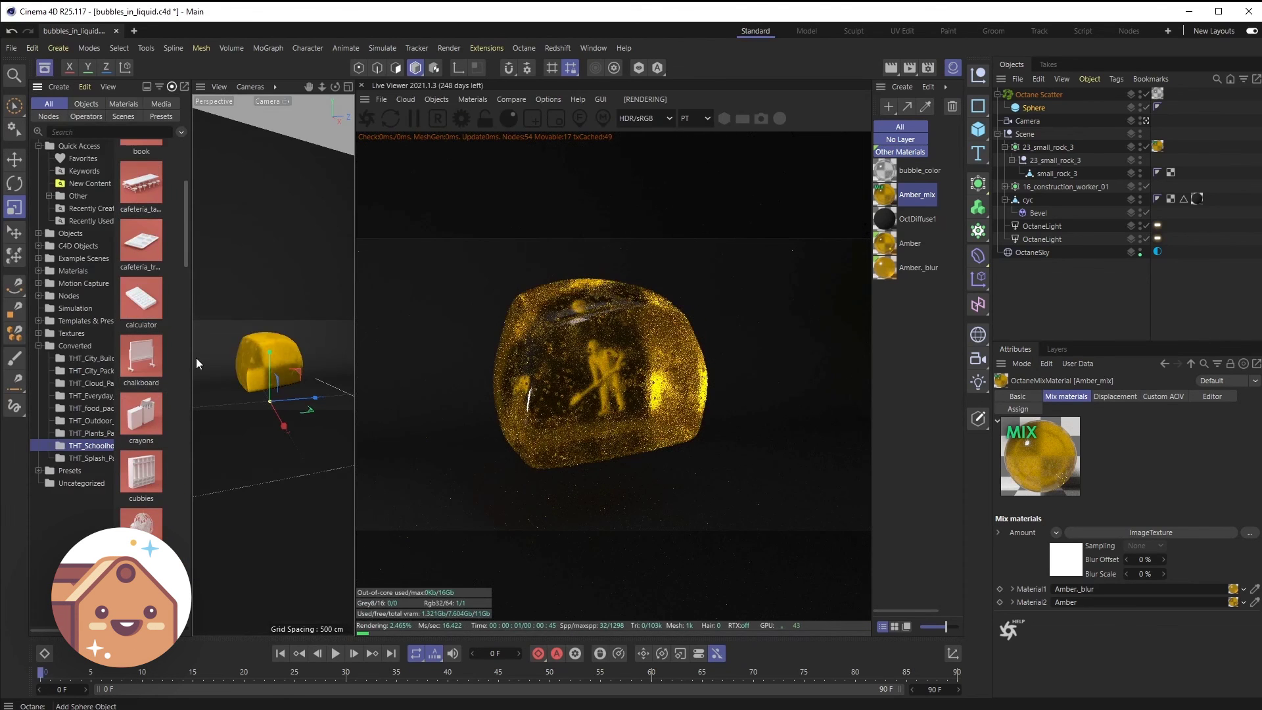
drag(192, 363, 276, 365)
click(99, 396)
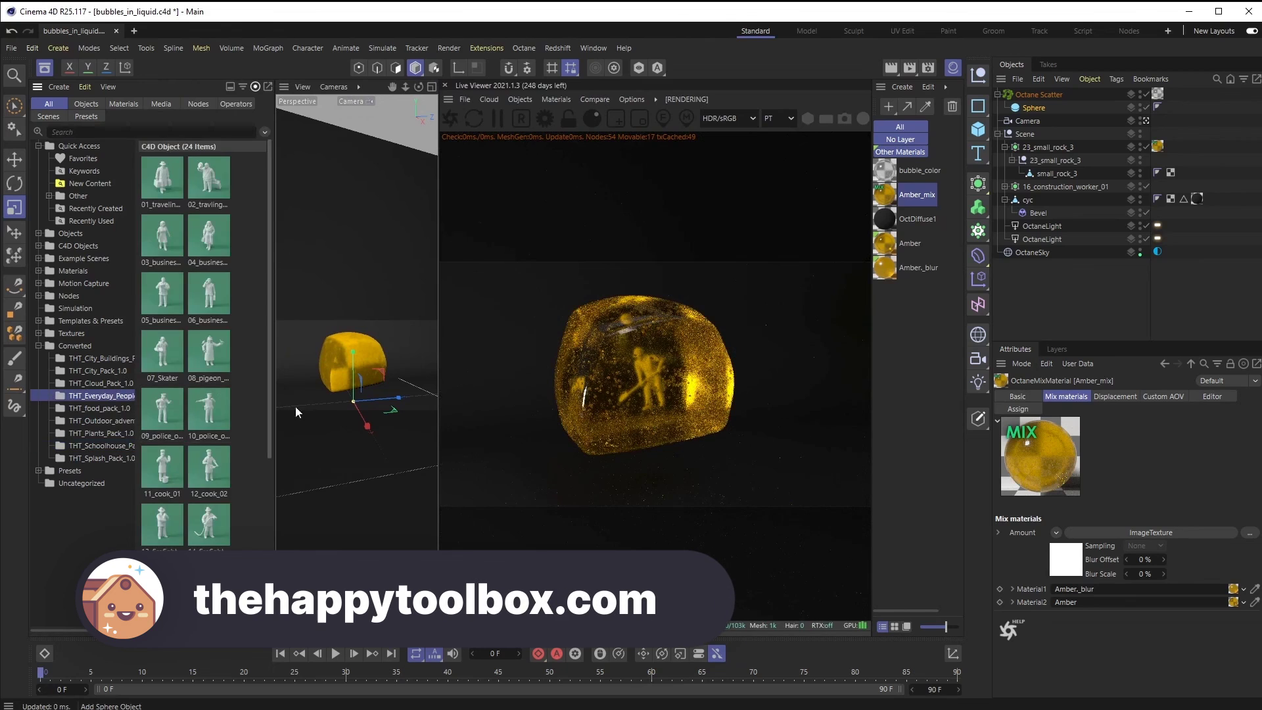
ctrl+scroll(204, 355, up, 5)
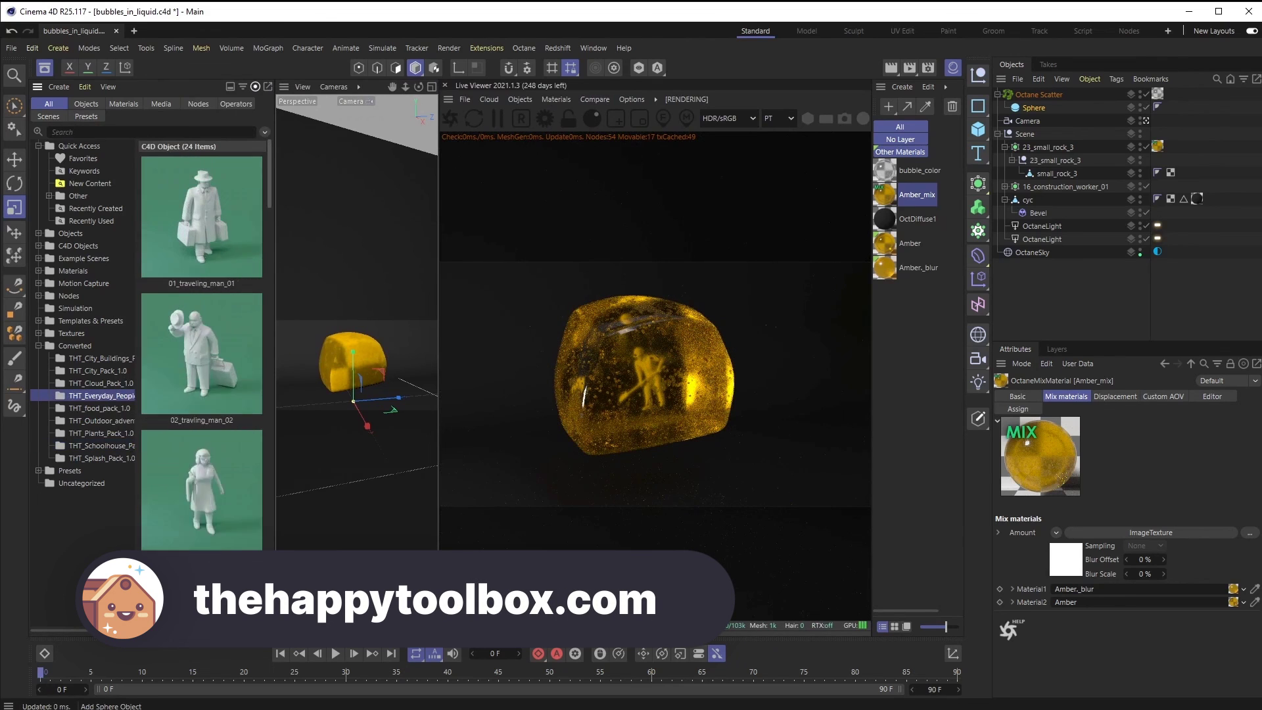